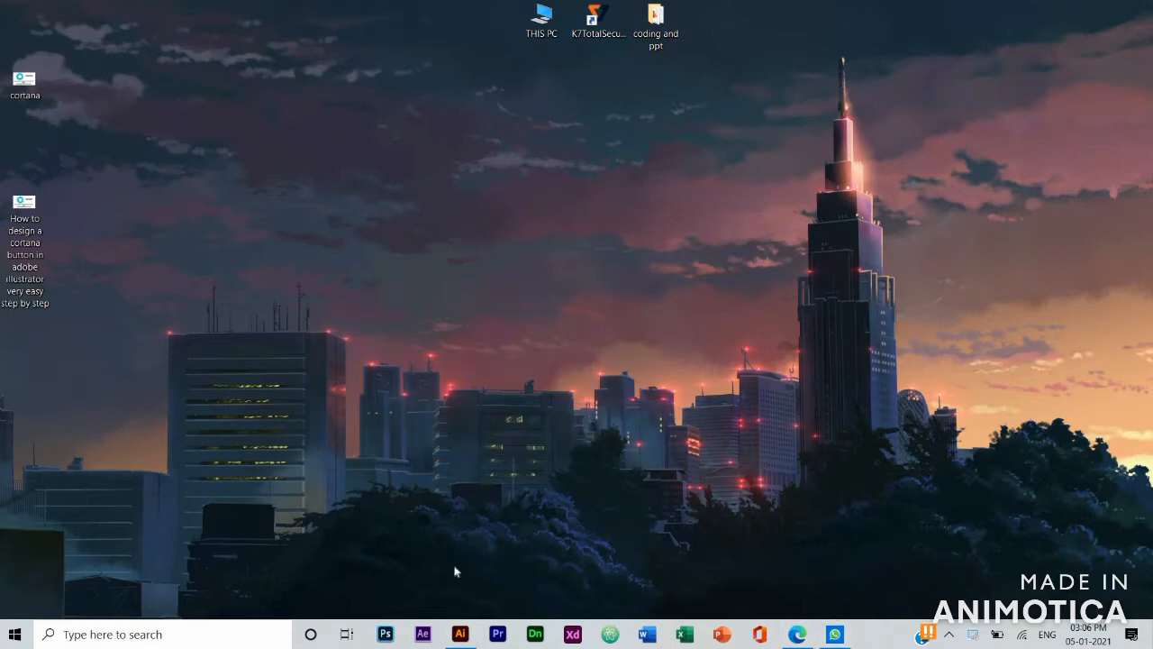
Switch to Adobe Illustrator and select the concentric rings of the finished Cortana button to examine them
left_click(460, 634)
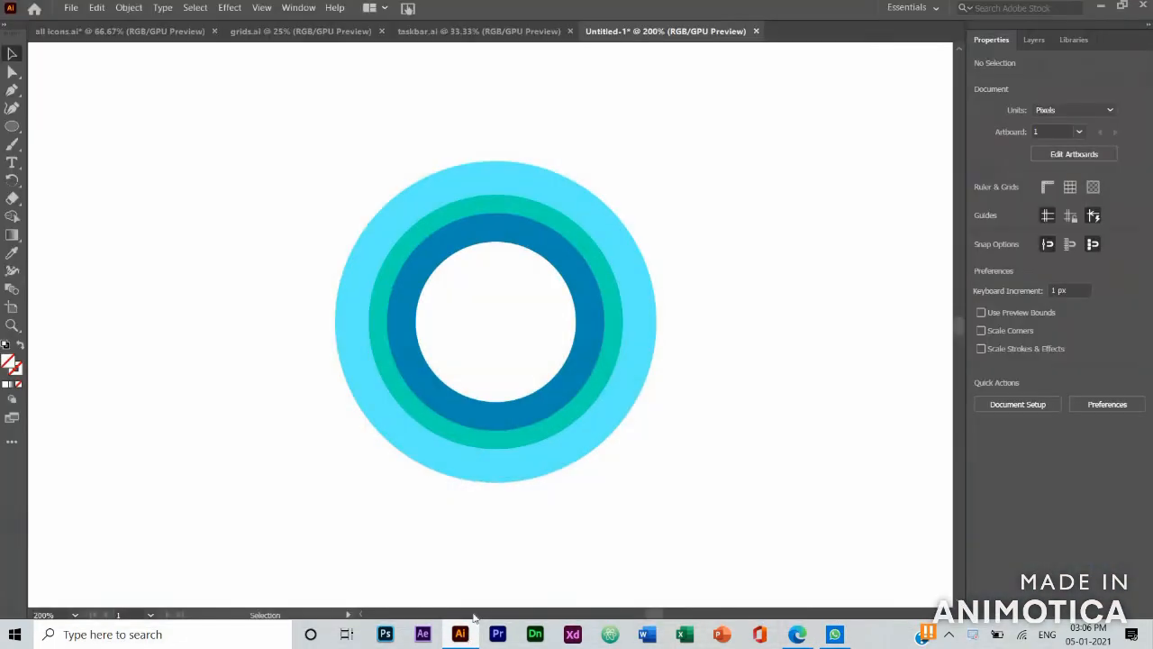
left_click_drag(270, 79, 874, 592)
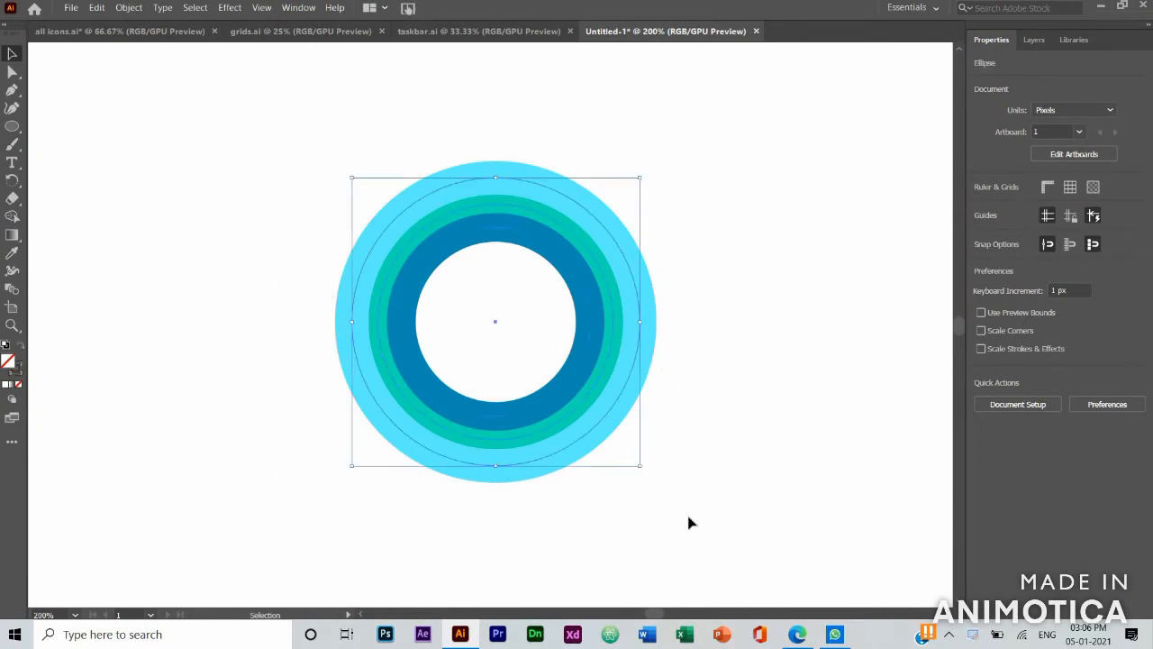
left_click(300, 169)
left_click_drag(300, 169, 847, 506)
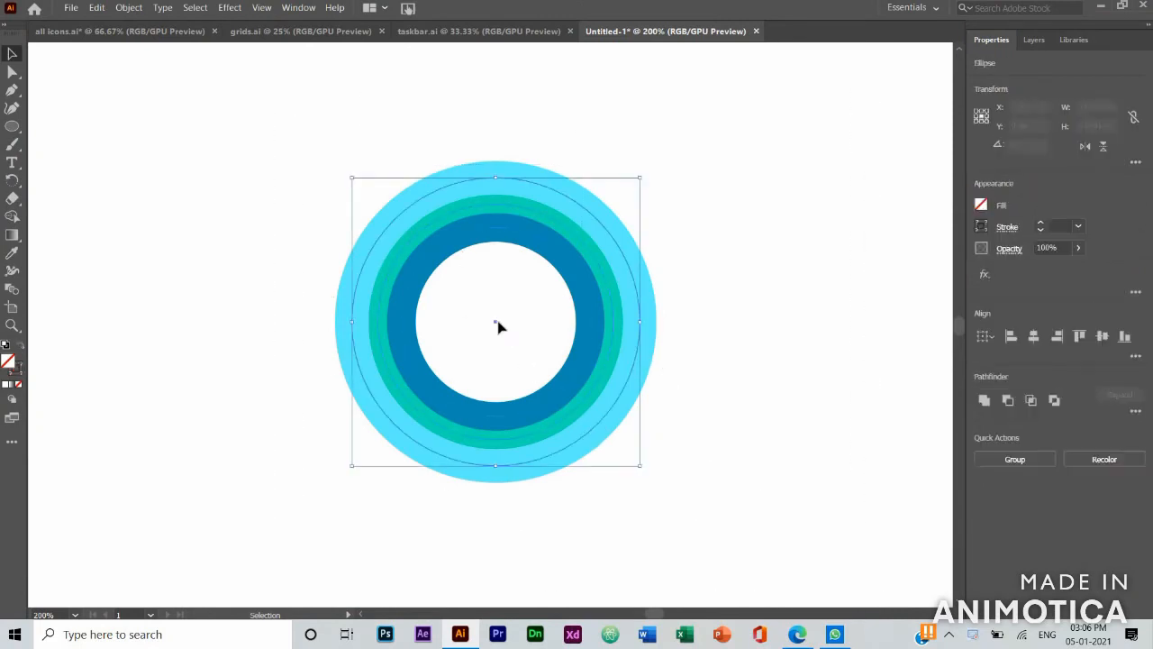
left_click(671, 204)
left_click_drag(297, 521, 660, 299)
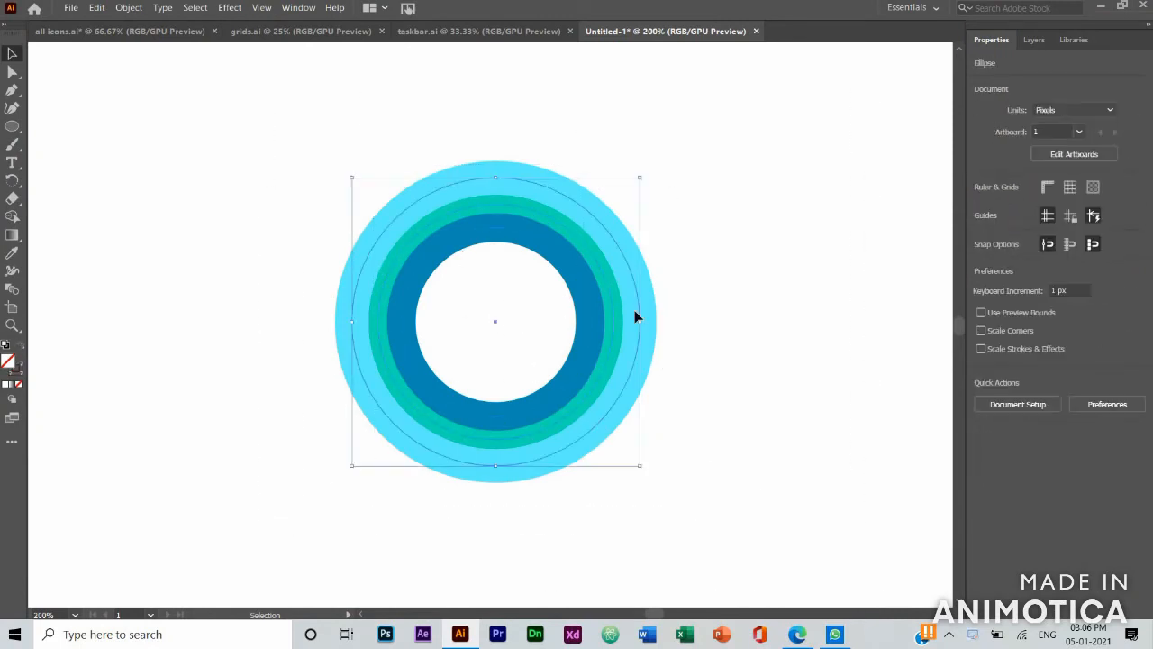
left_click(556, 360)
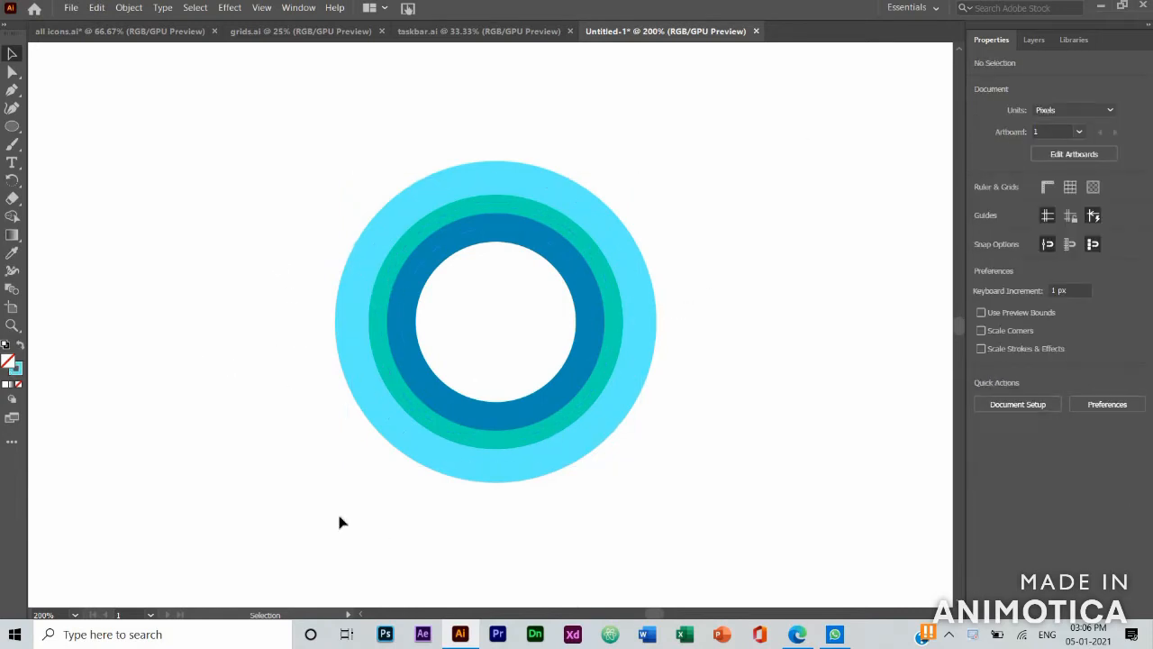
Start a new point text object just below the concentric rings
left_click(12, 162)
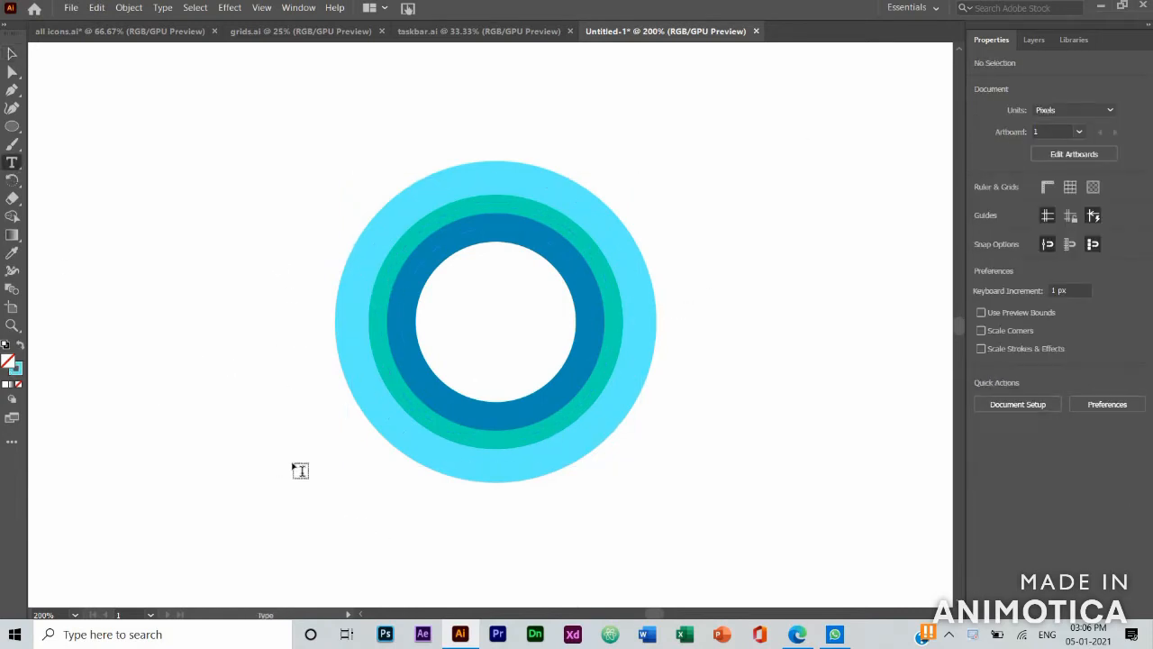
left_click(346, 521)
type("ho")
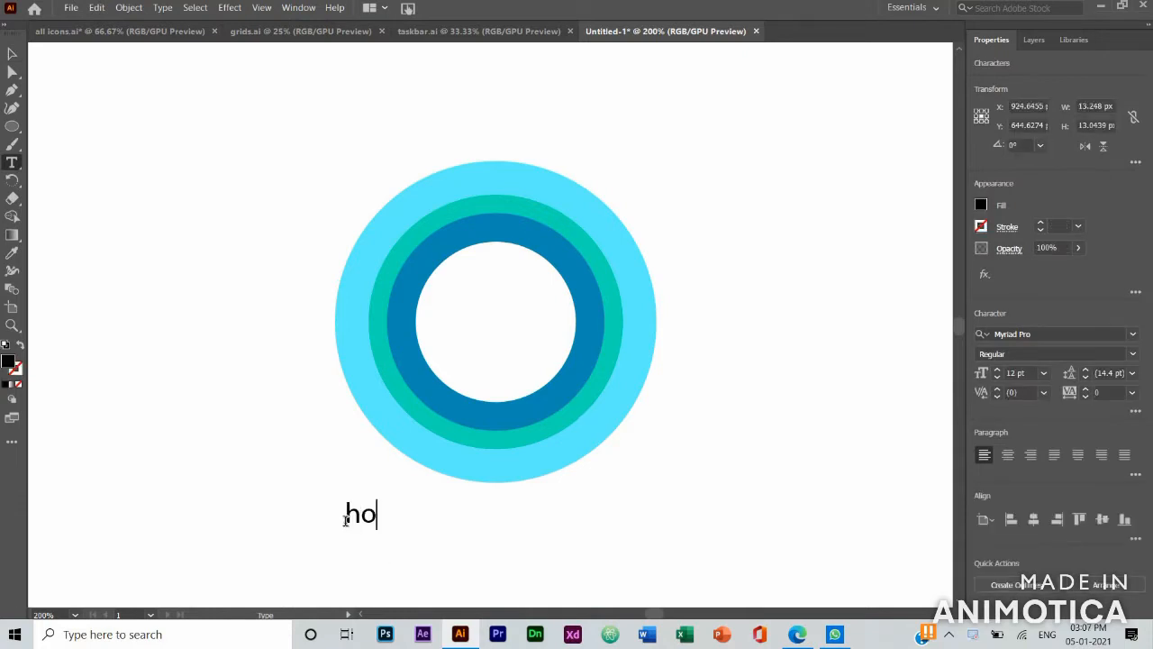
type("w to mak")
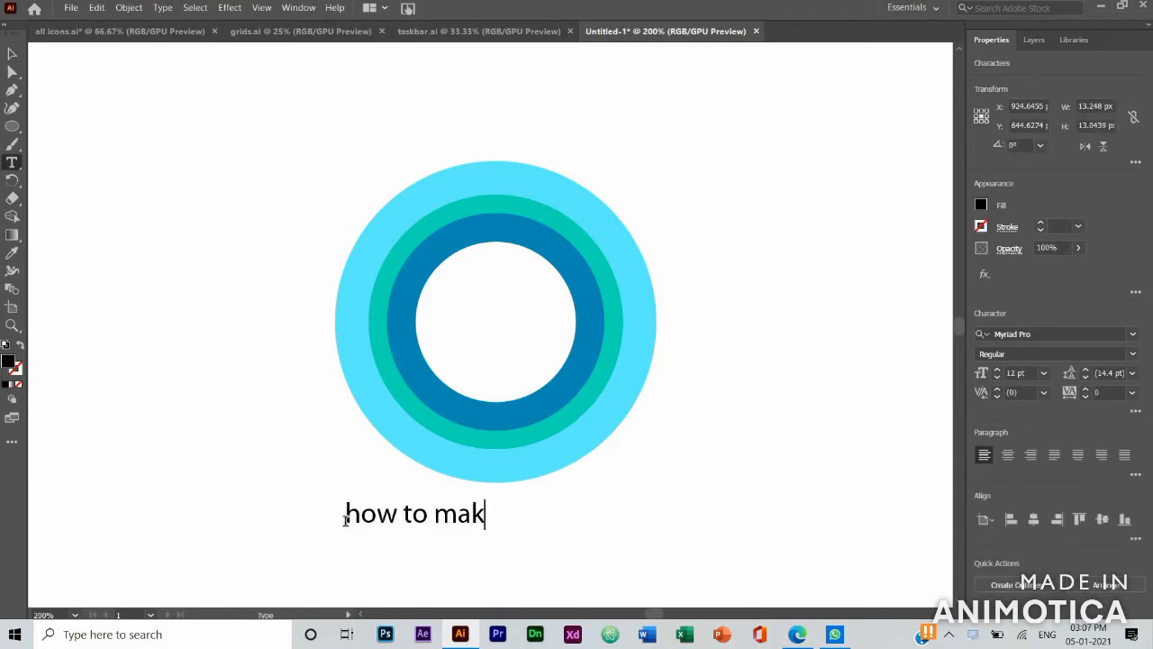
type("e a m")
key("BackSpace")
key("BackSpace")
key("BackSpace")
key("BackSpace")
key("BackSpace")
key("BackSpace")
key("BackSpace")
key("BackSpace")
key("BackSpace")
key("BackSpace")
key("BackSpace")
key("BackSpace")
key("BackSpace")
key("BackSpace")
key("BackSpace")
Enter the caption "How to make a Microsoft cortana button very easy" with "method" on a second line
type("How to make a ")
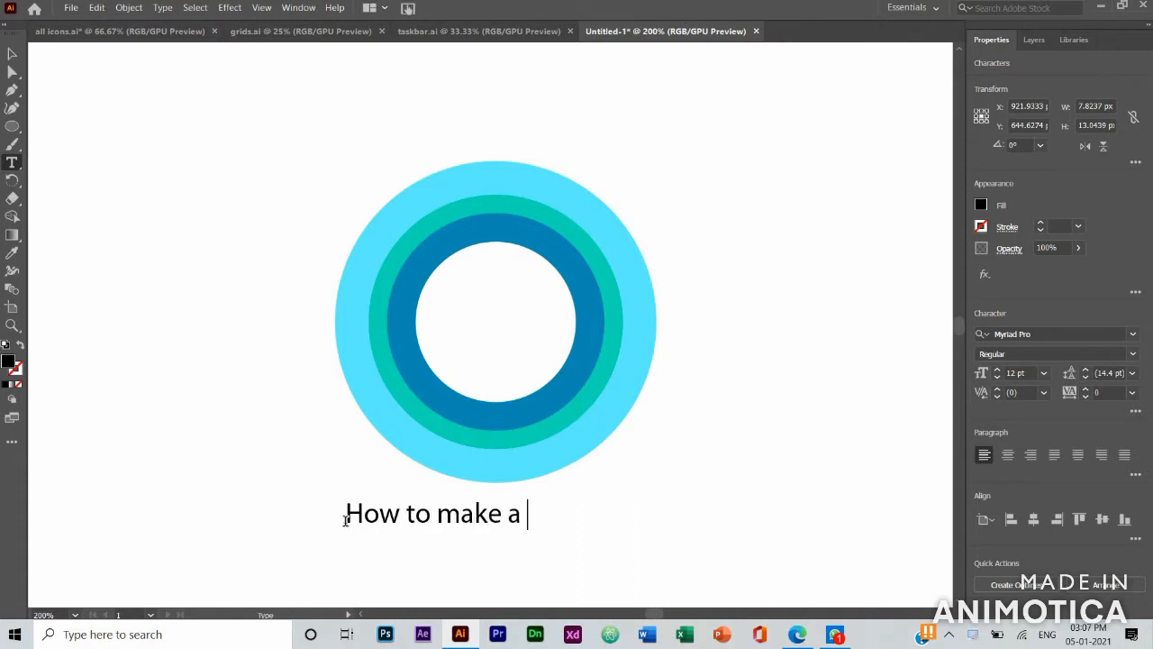
type("Microso")
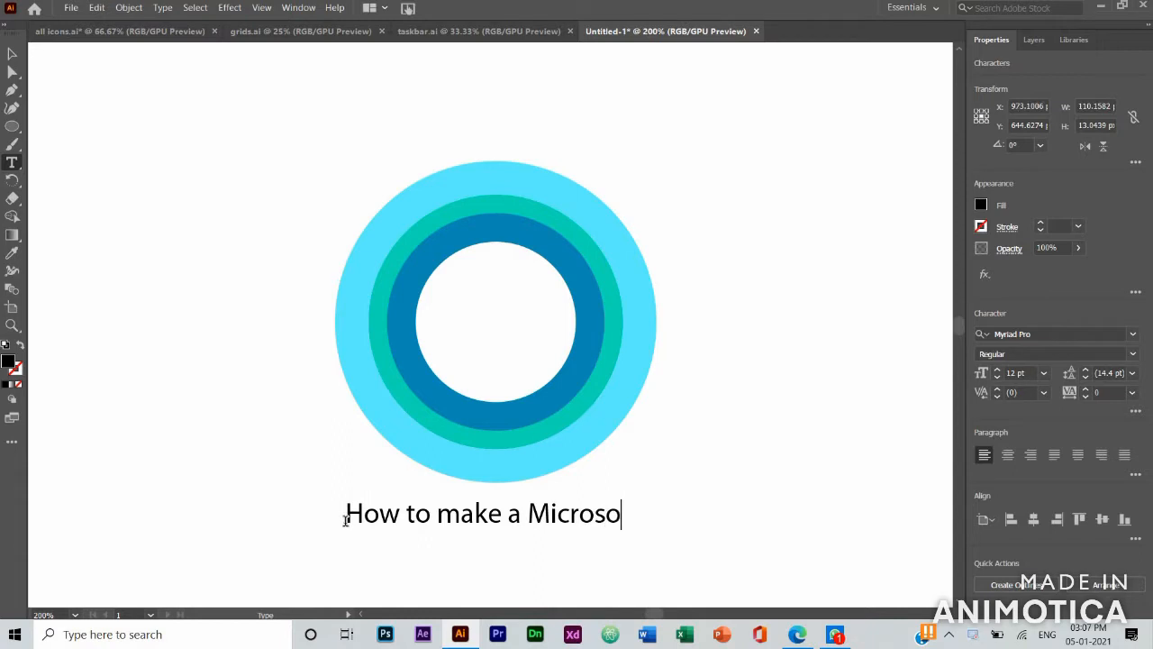
type("ft cortana ")
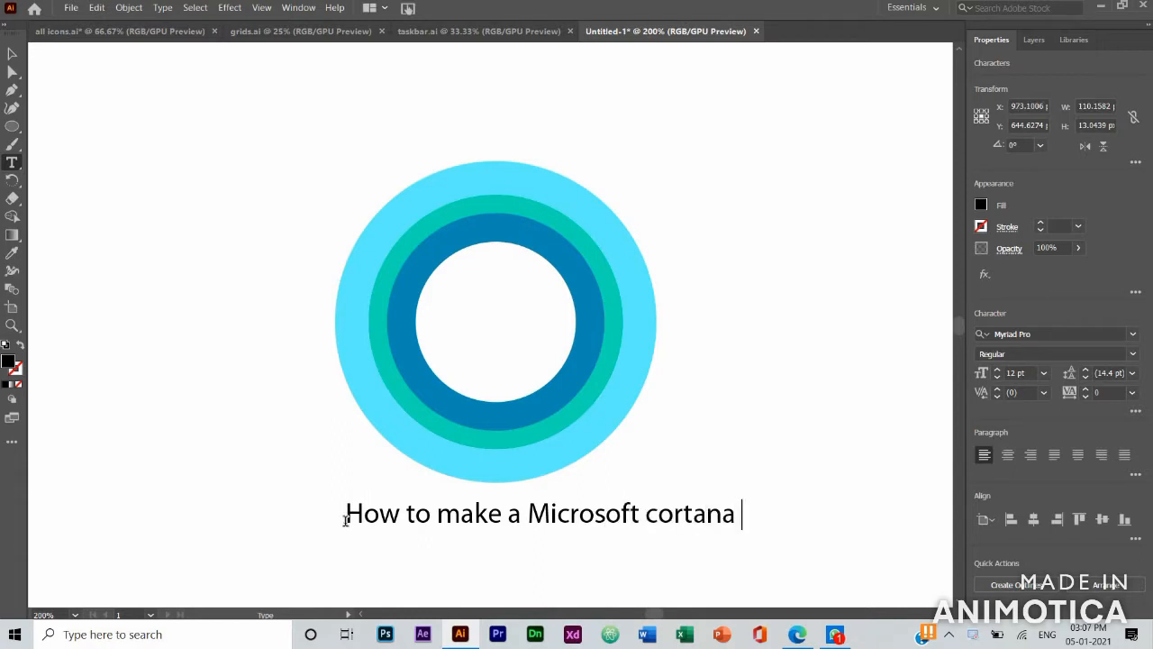
type("button ver")
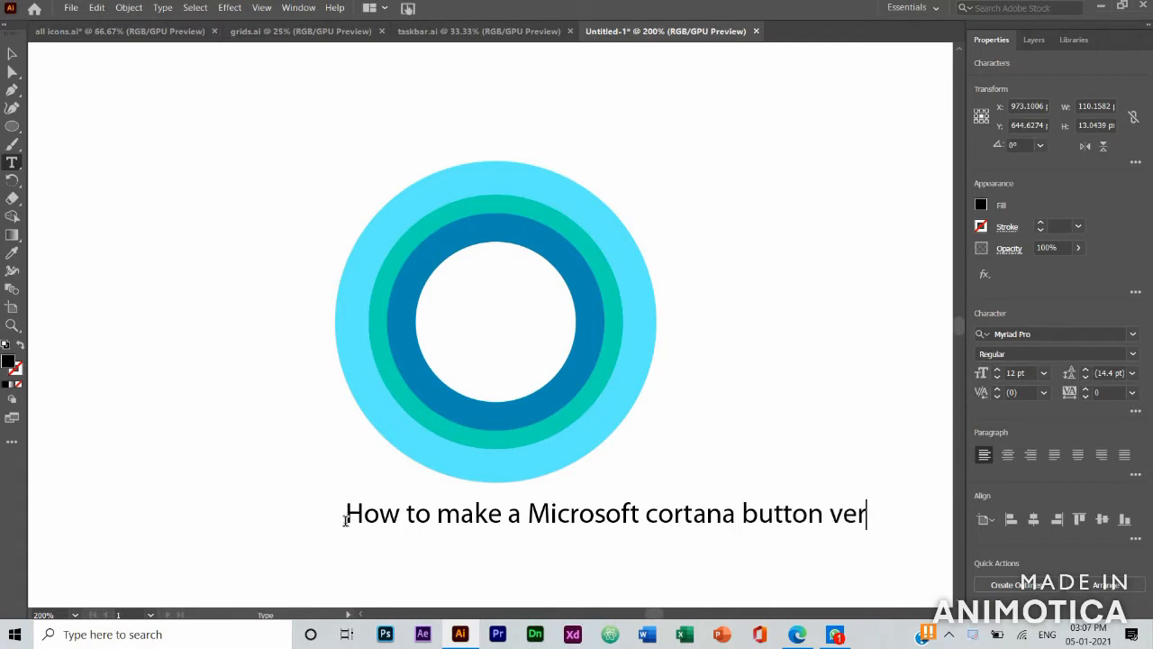
type("y ")
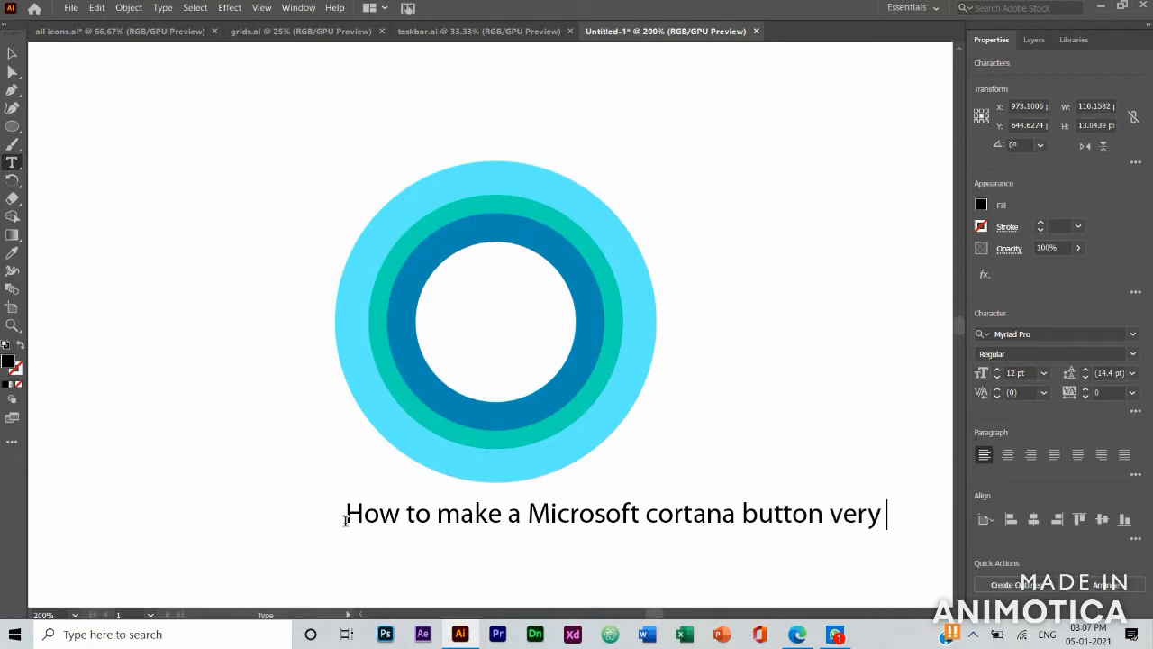
type("es")
key("BackSpace")
type("asy")
key("Return")
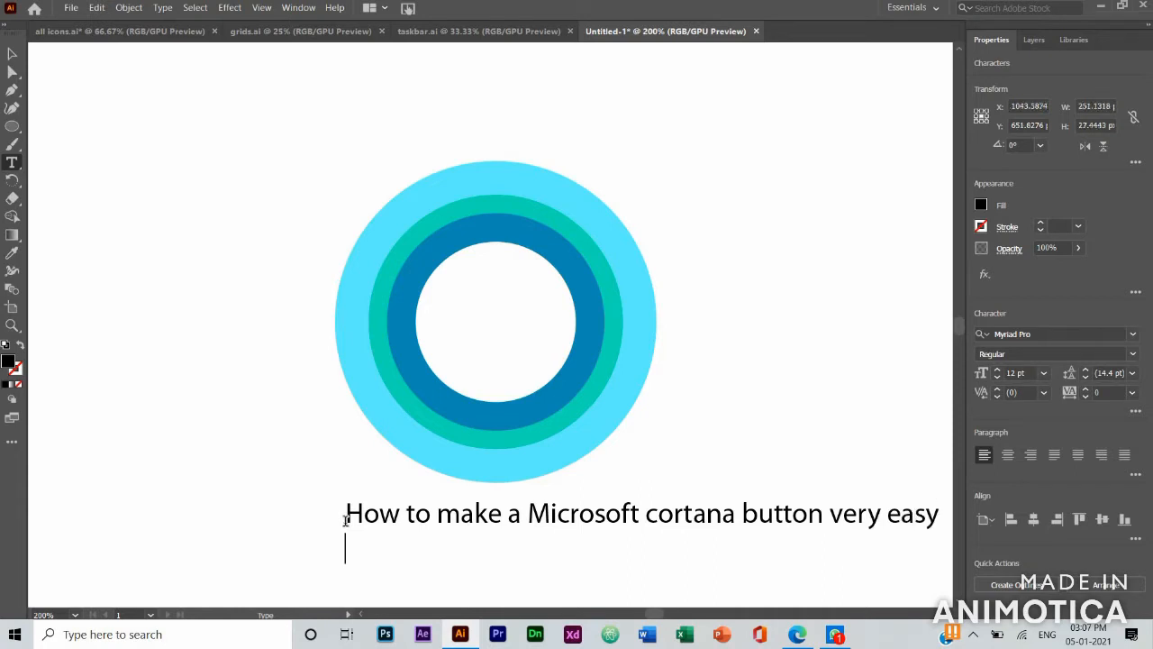
type("method")
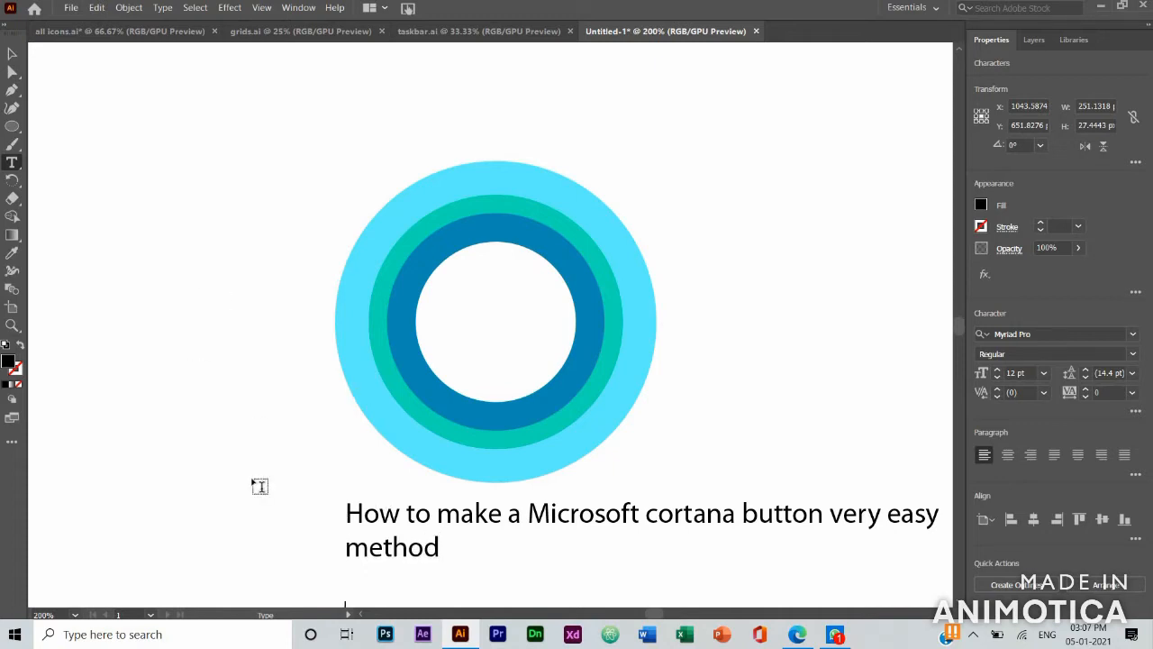
Add the line "lets start" below the caption, leaving a blank line between, and deselect the text
scroll(279, 491, "down", 3)
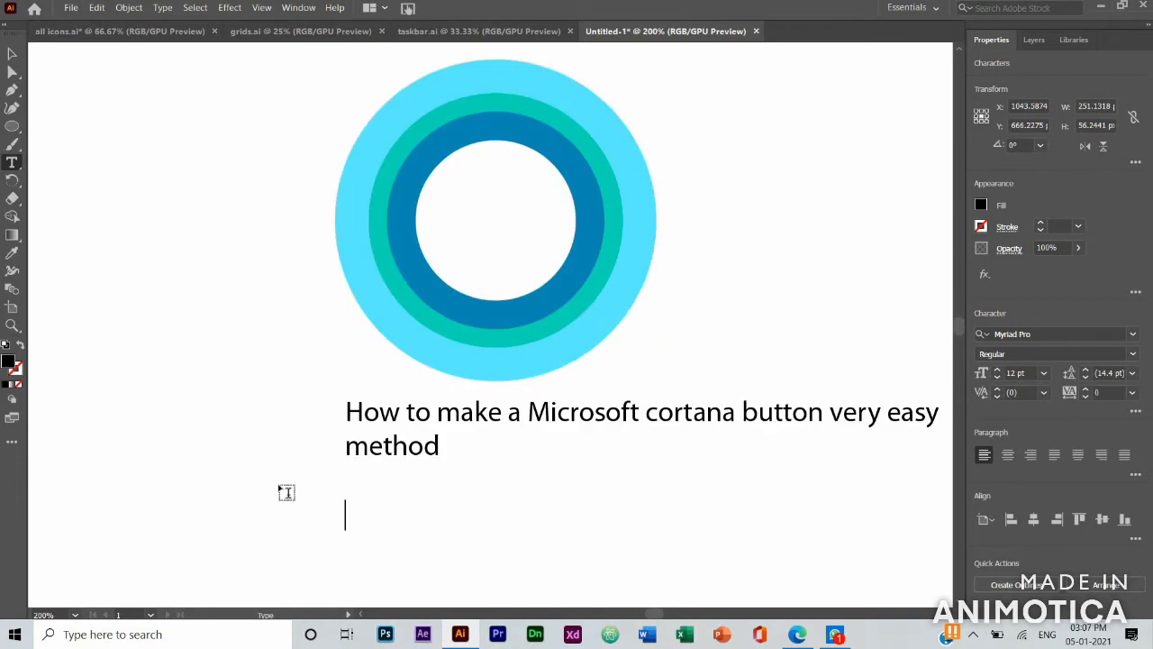
type("lets start")
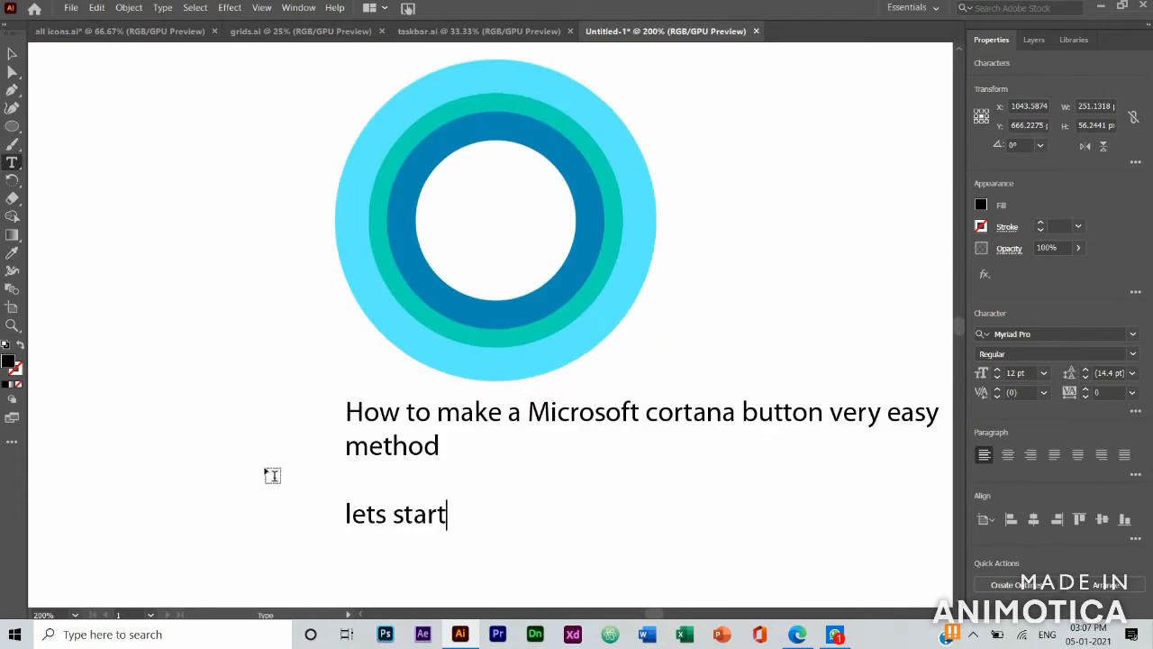
left_click(12, 53)
left_click(180, 283)
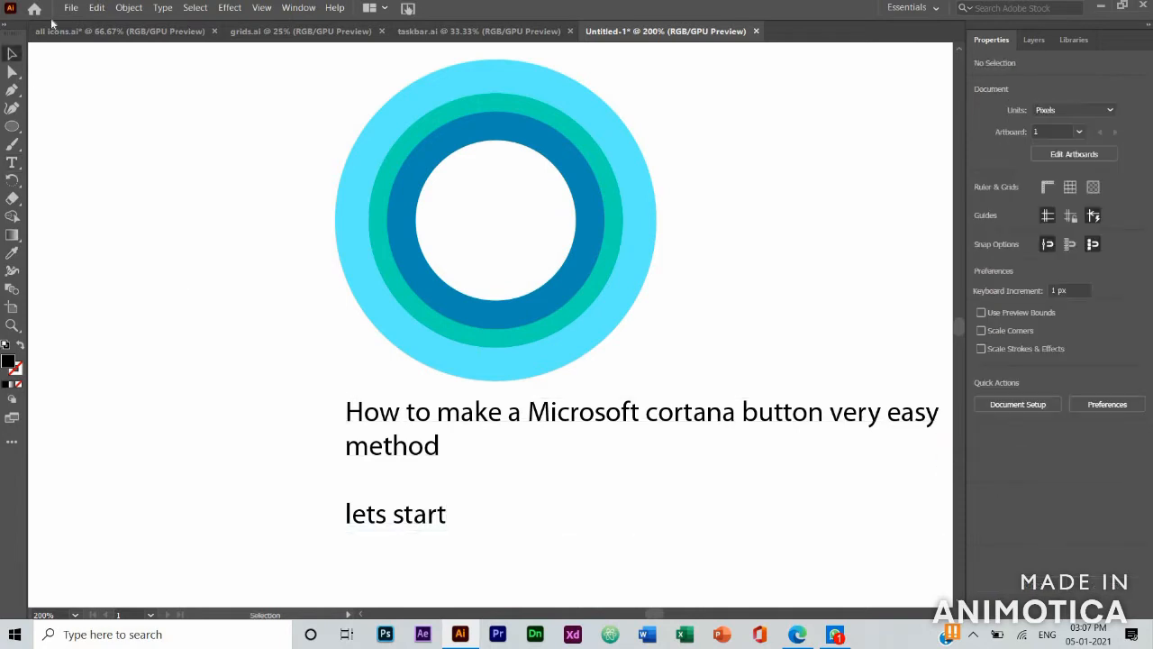
Start a new document with the Web-Large preset at 1920 px width and 1080 px height
left_click(72, 8)
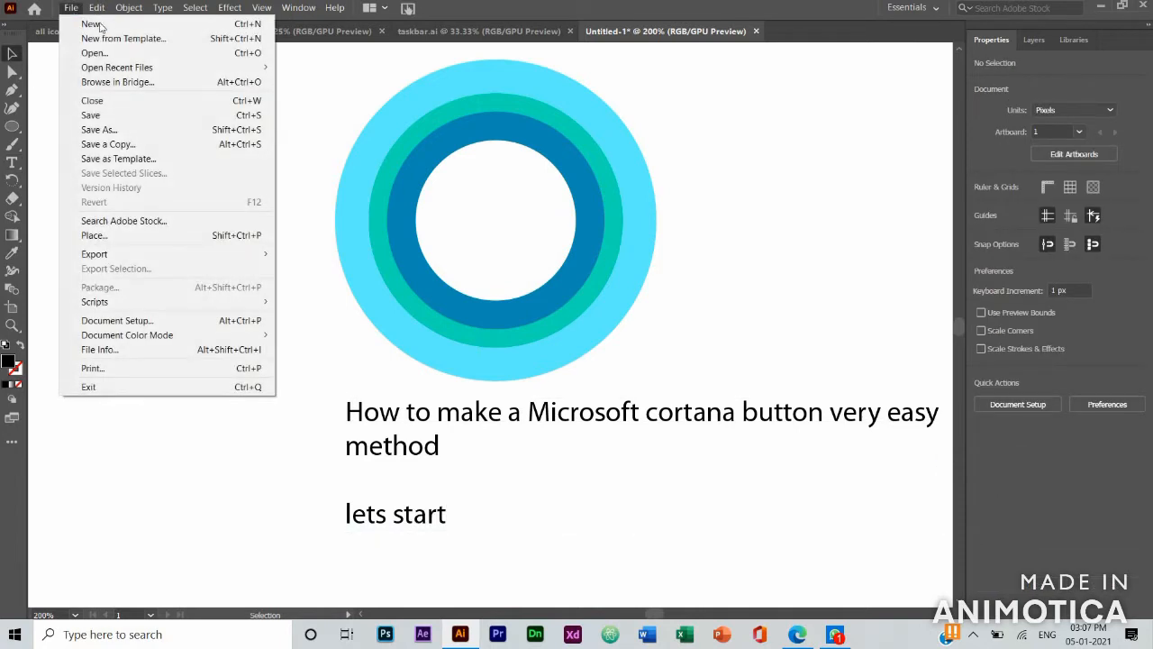
left_click(86, 24)
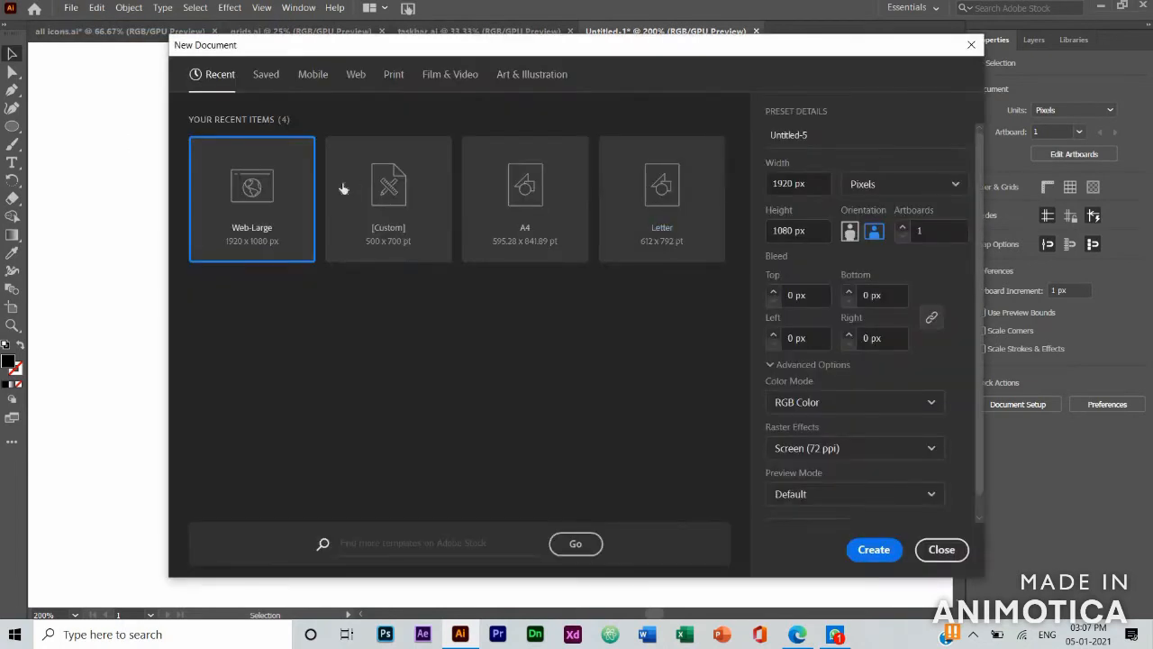
left_click(230, 247)
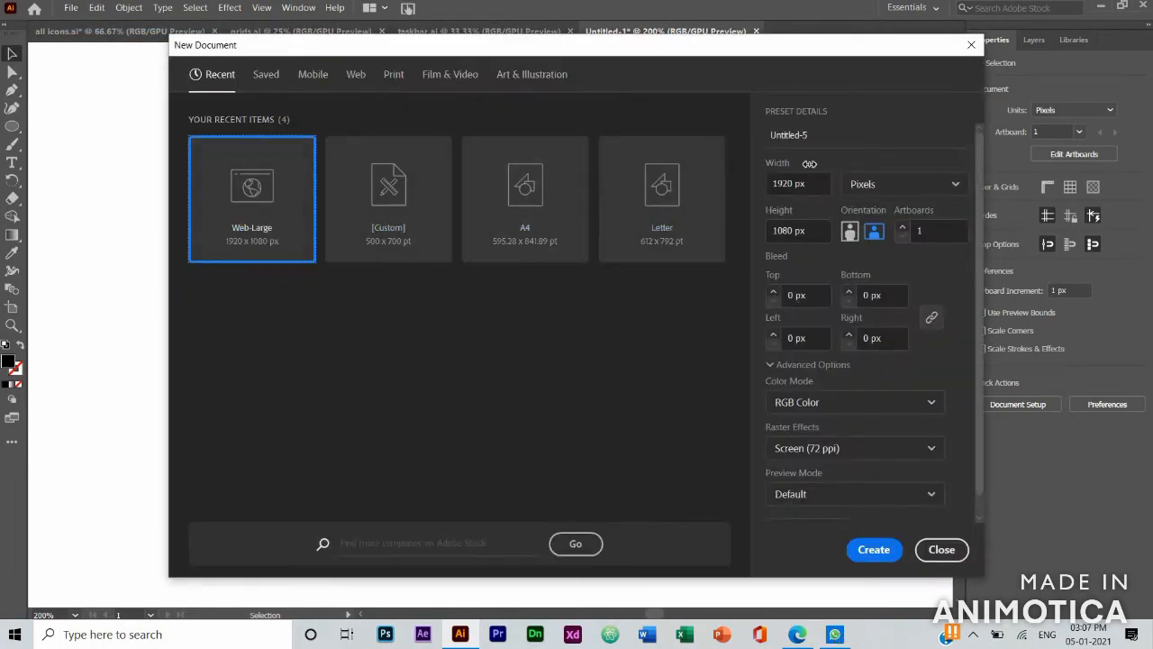
left_click(812, 184)
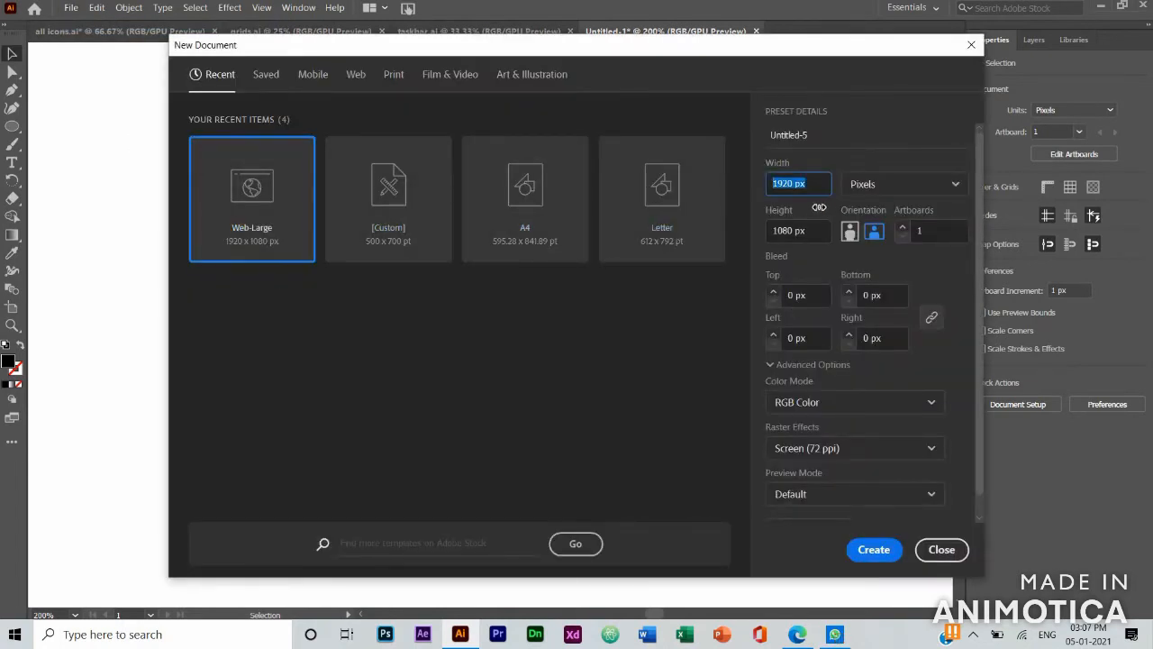
left_click(802, 230)
left_click(793, 230)
left_click(817, 263)
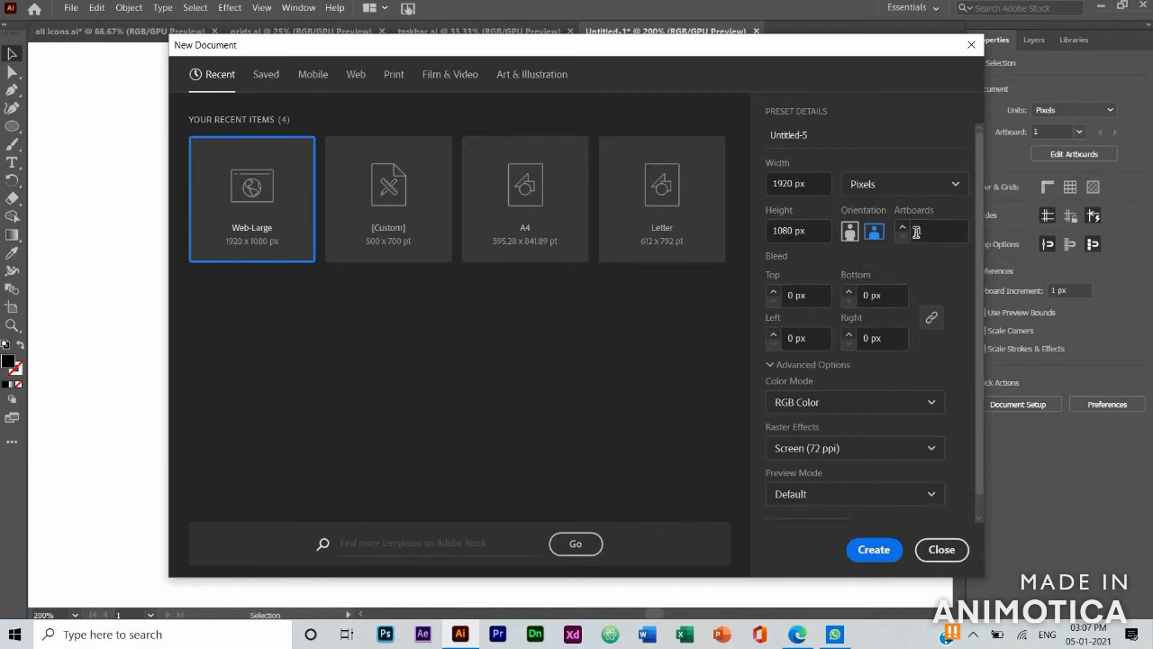
Choose Pixels as the unit and RGB Color as the color mode, and create the document
left_click(905, 185)
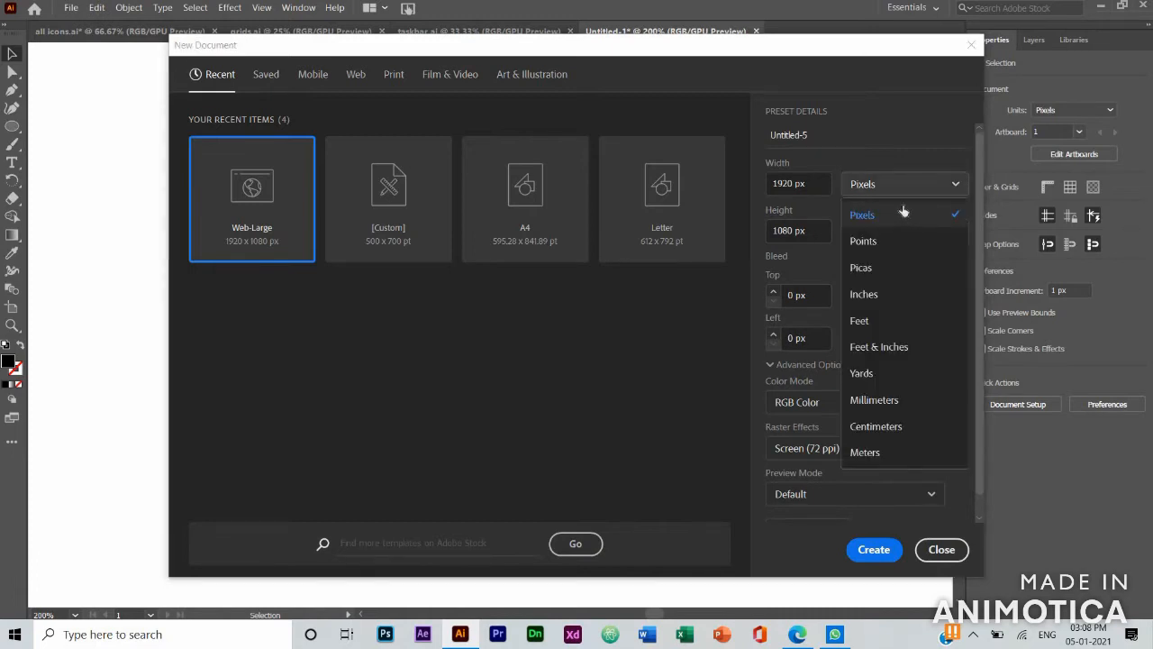
left_click(901, 217)
scroll(849, 470, "down", 1)
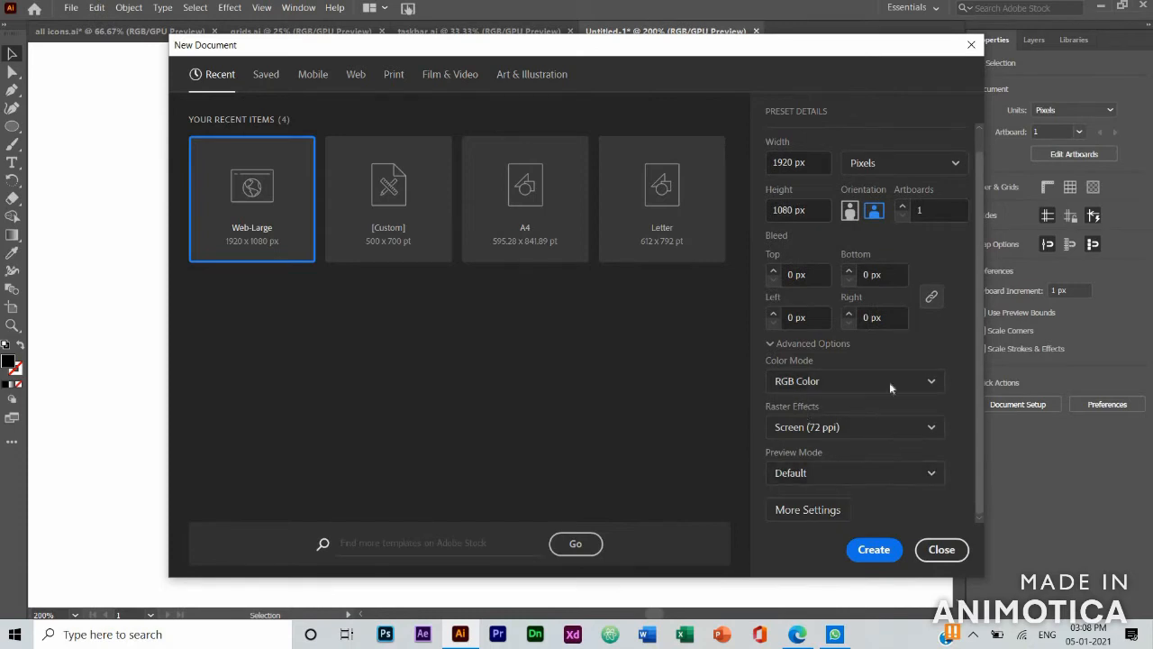
scroll(839, 350, "up", 1)
left_click(843, 405)
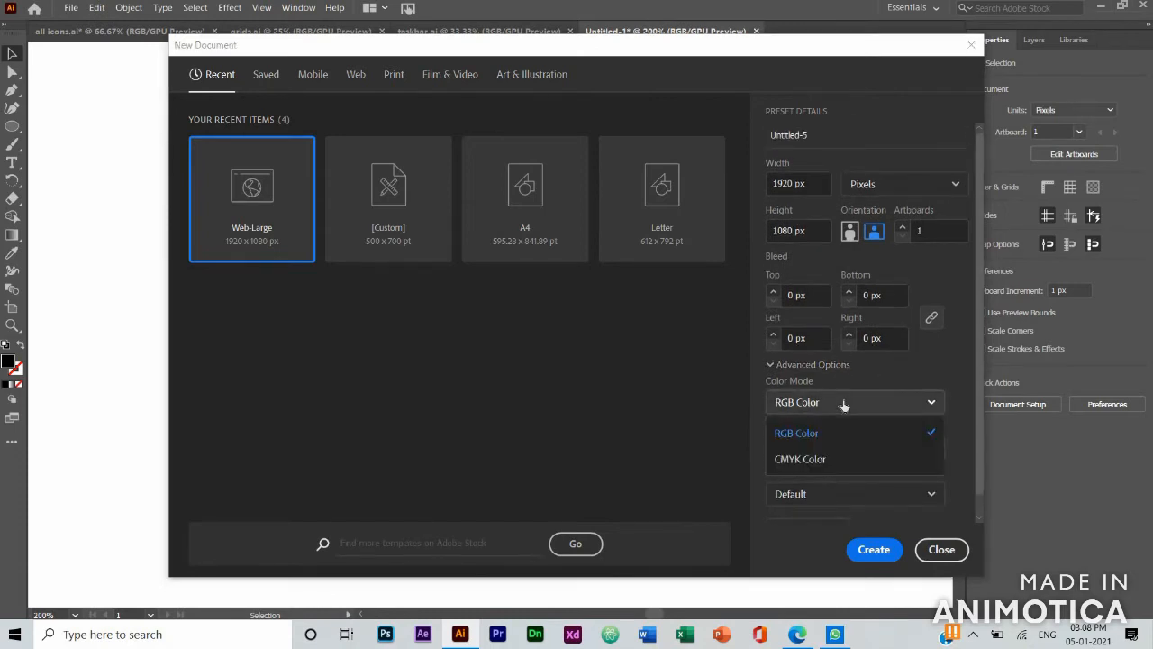
left_click(845, 426)
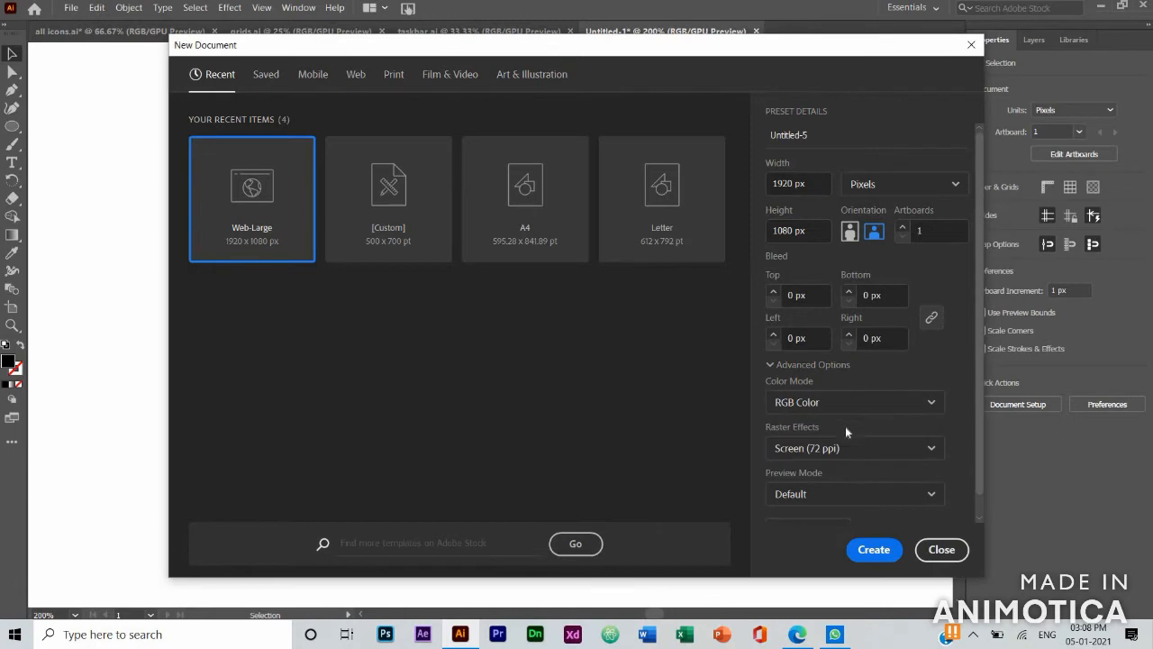
left_click(871, 550)
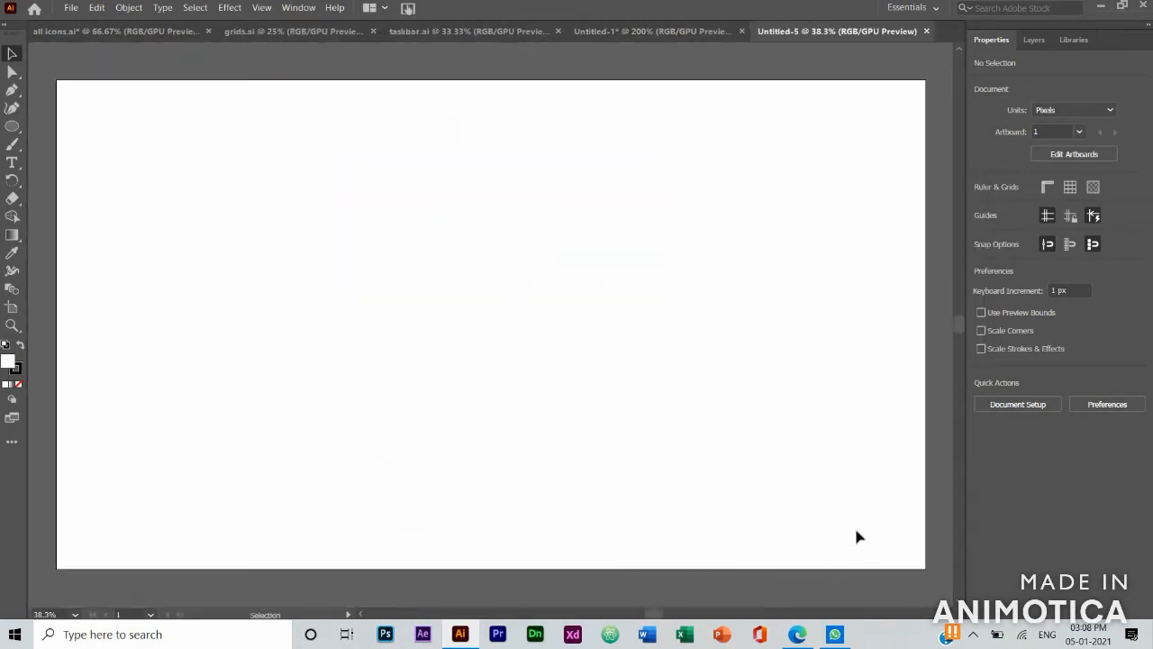
Create a circle 121.7787 px wide and 121.7787 px high on the artboard with the Ellipse tool
key("ctrl+plus")
key("ctrl+plus")
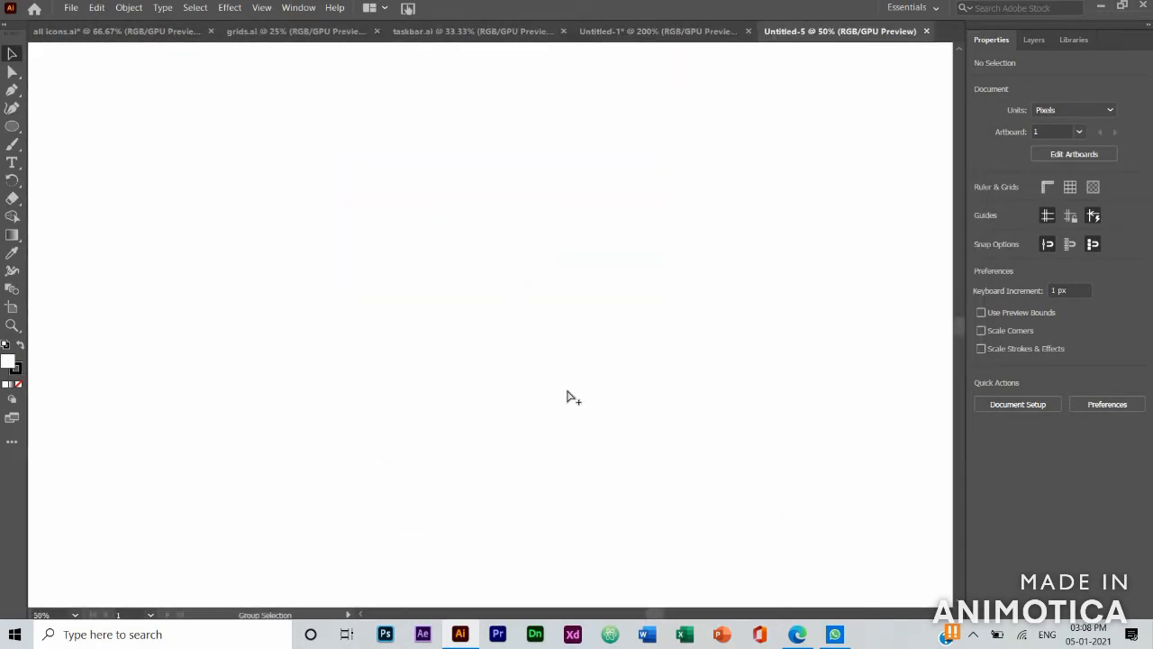
key("ctrl+plus")
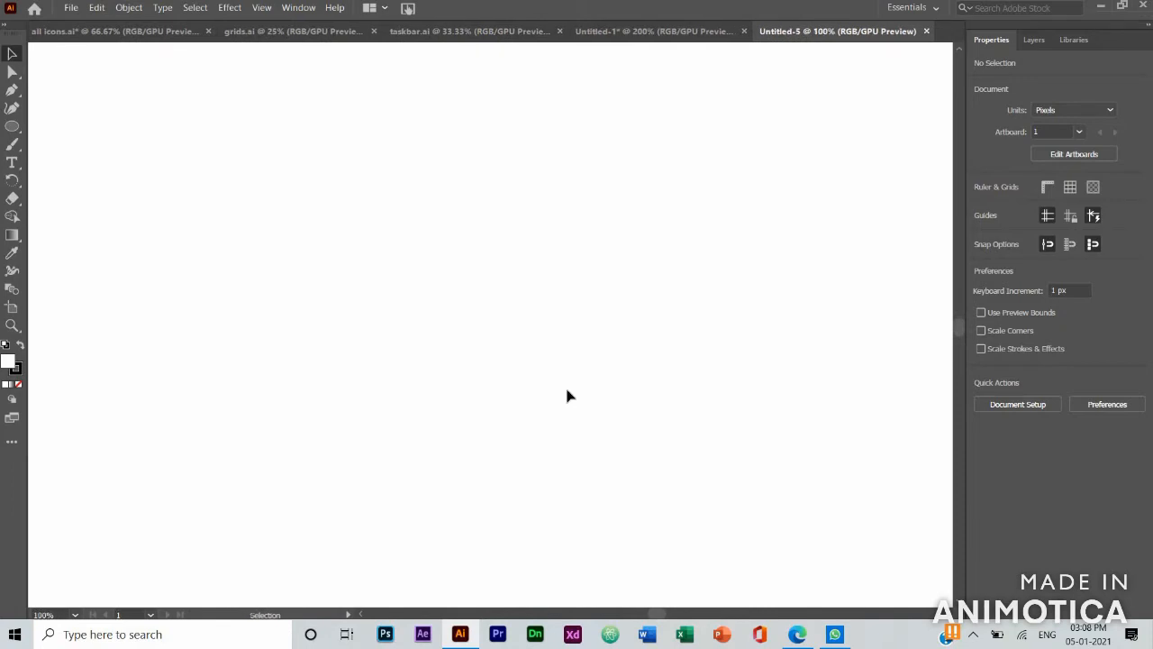
left_click(10, 128)
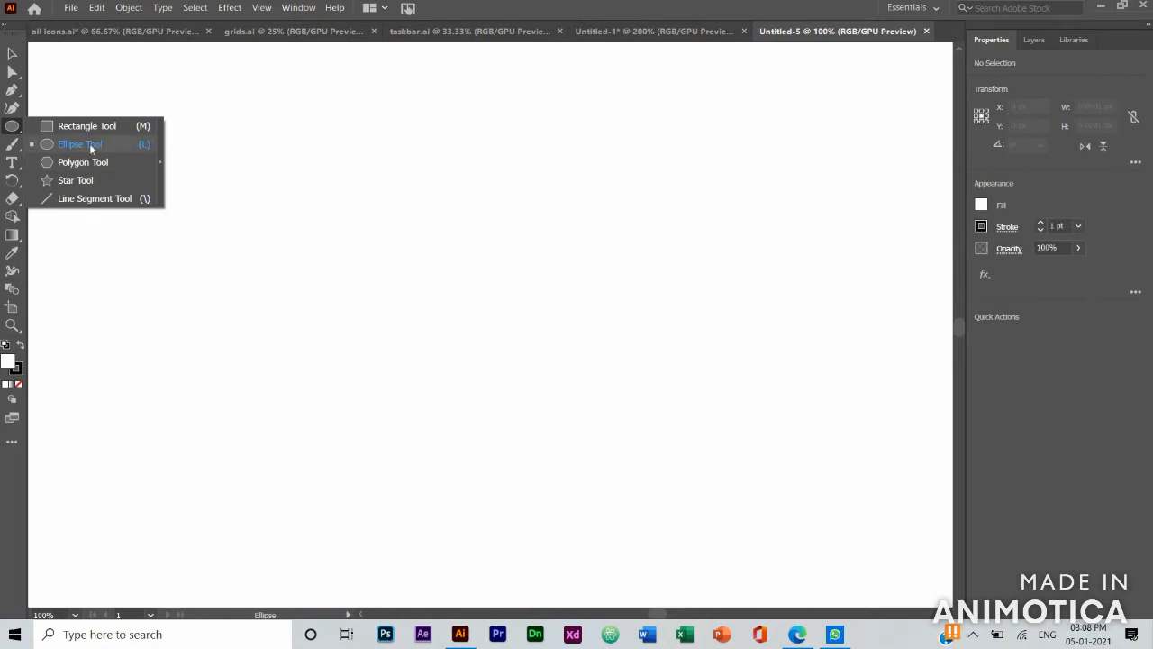
left_click(342, 205)
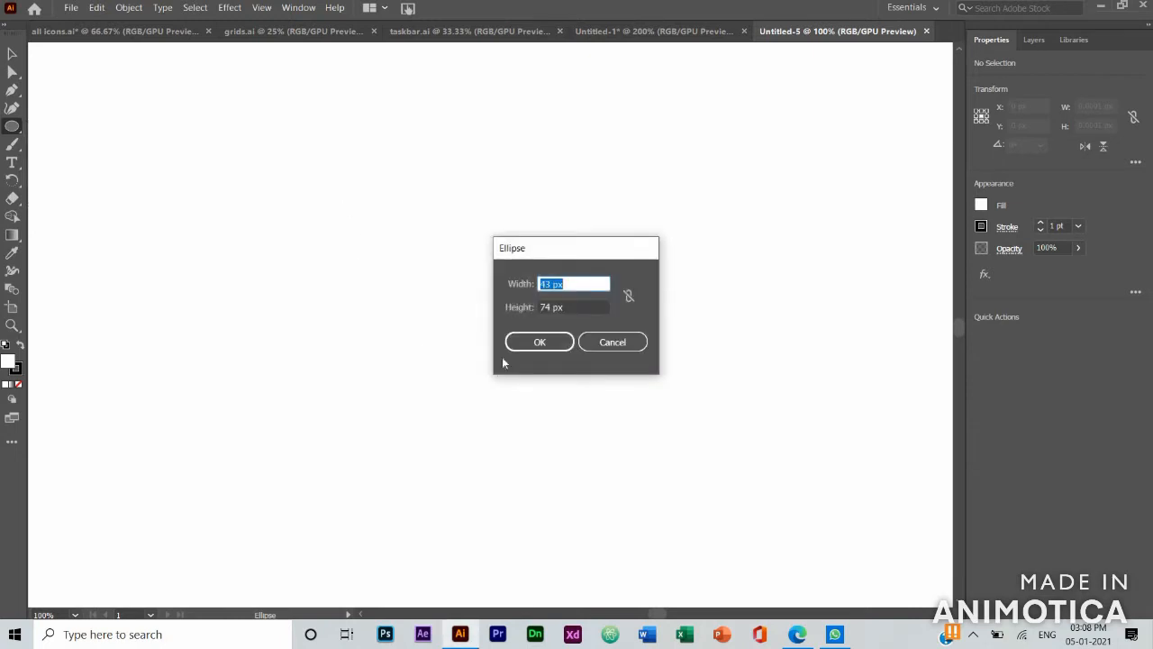
type("121.7")
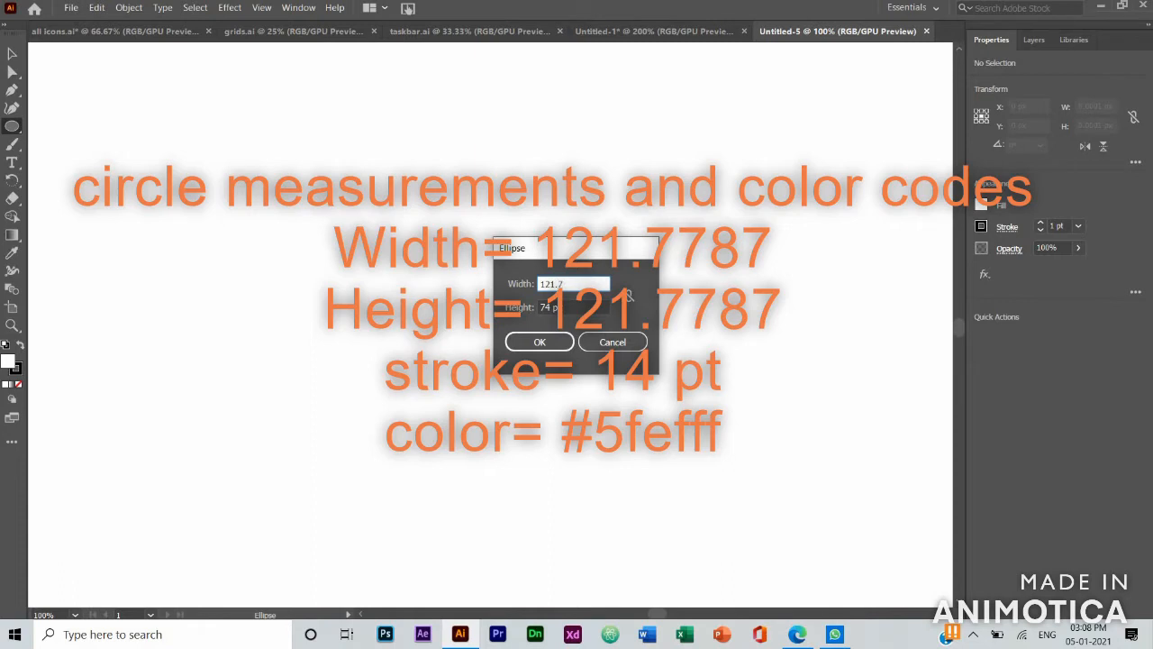
type("787")
key("Tab")
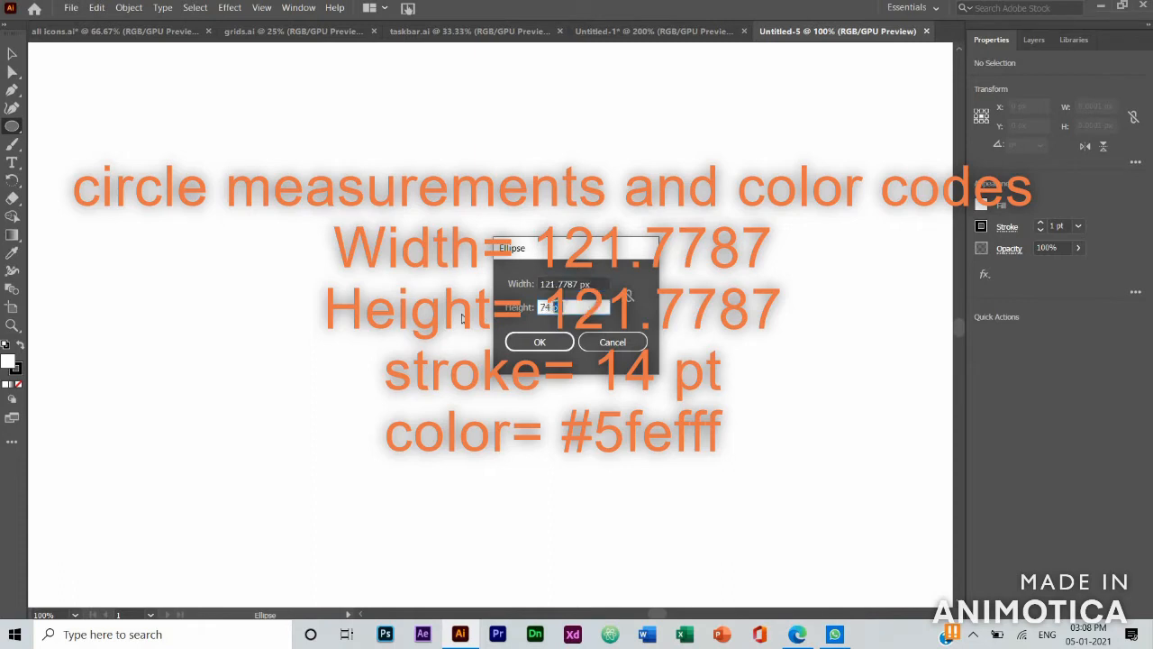
key("BackSpace")
key("BackSpace")
key("BackSpace")
type("121.7")
type("87")
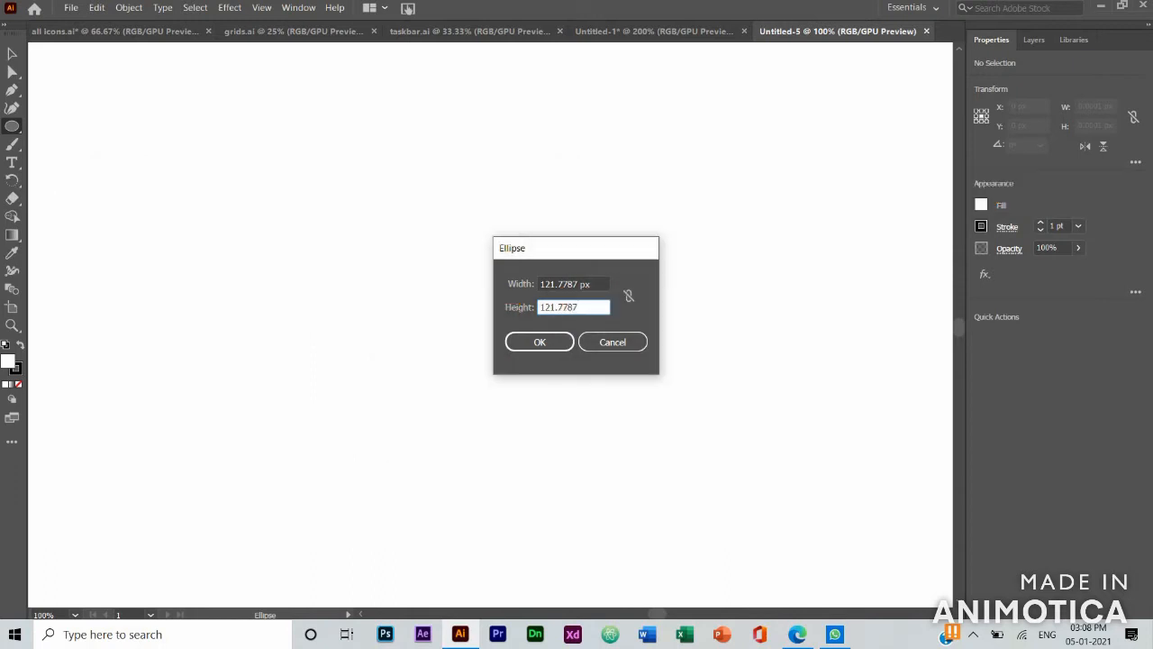
left_click(536, 344)
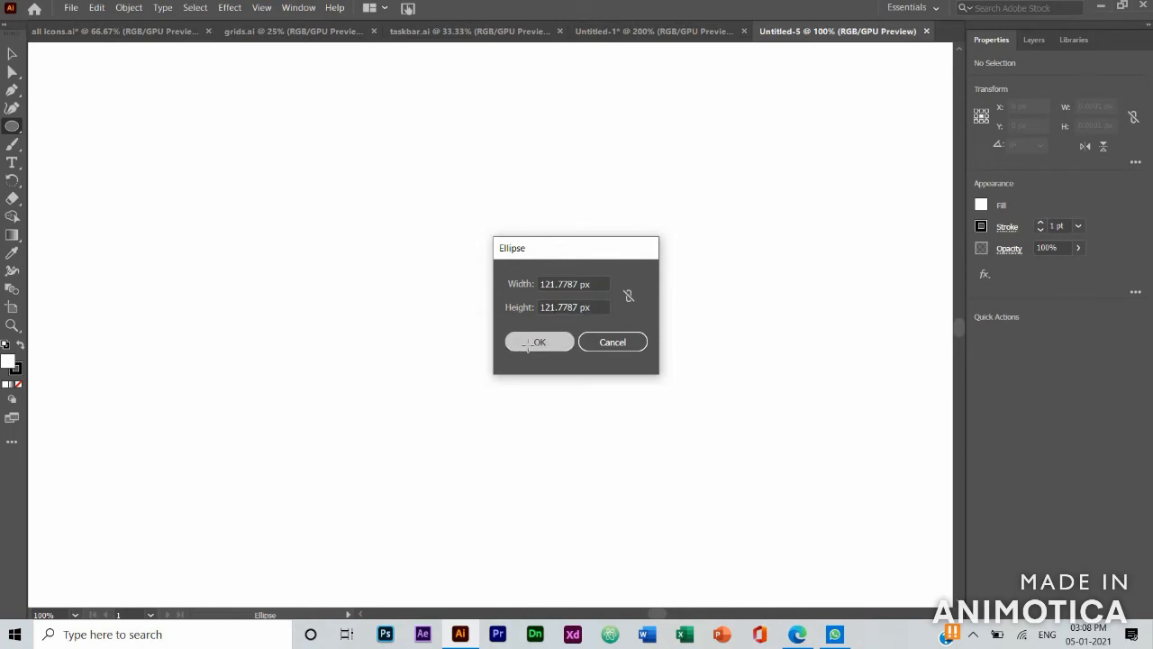
Set the circle's stroke weight to 14 pt
left_click(1057, 226)
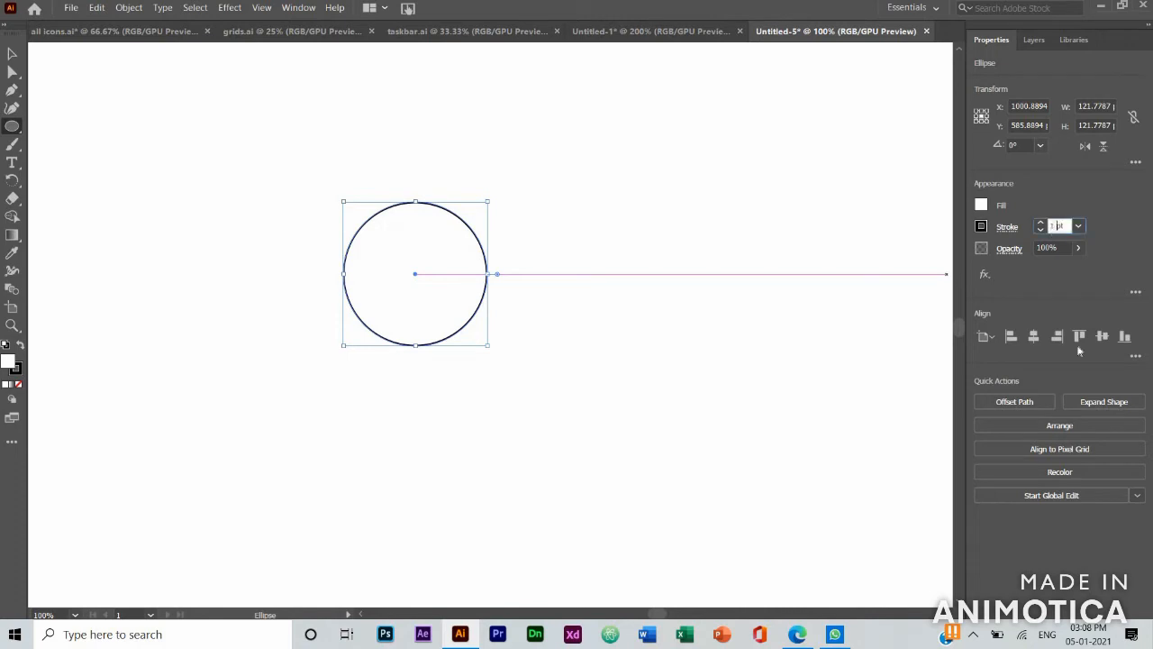
key("BackSpace")
type("14")
key("Return")
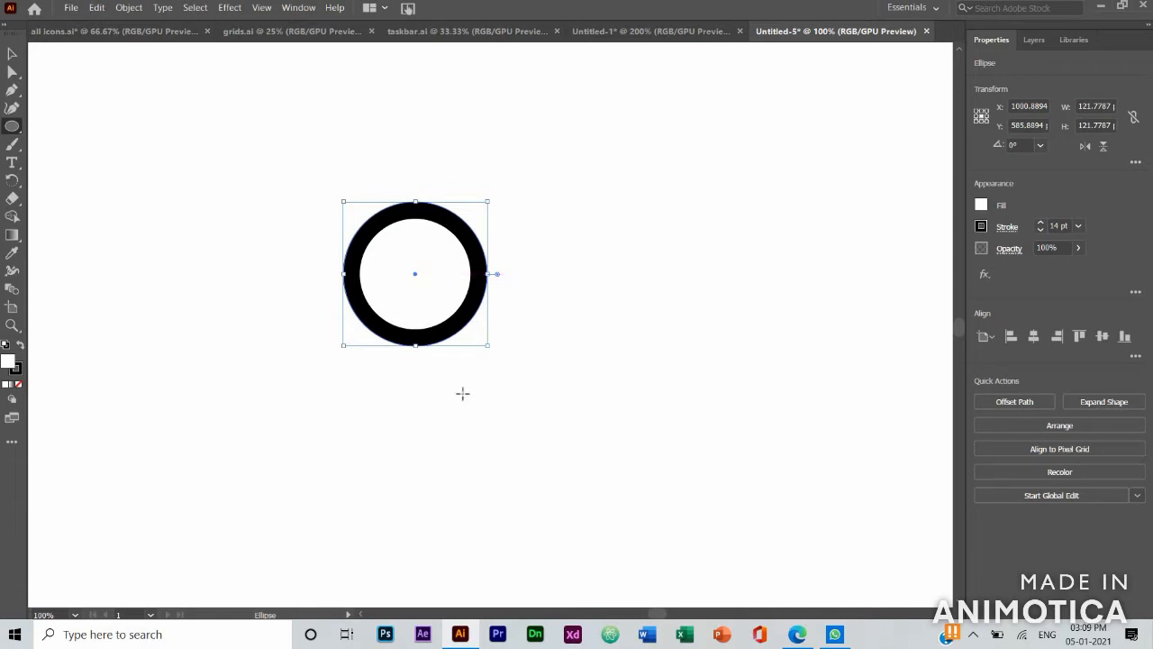
Remove the circle's fill and set its stroke color to #5fefff
key("ctrl+plus")
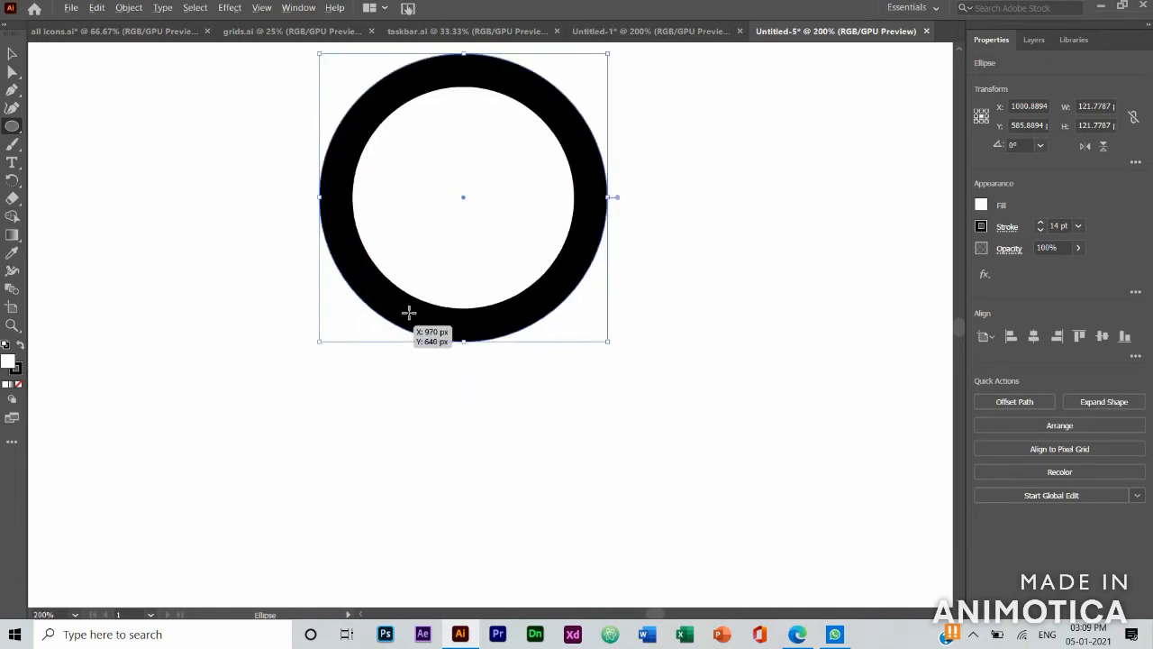
left_click(981, 205)
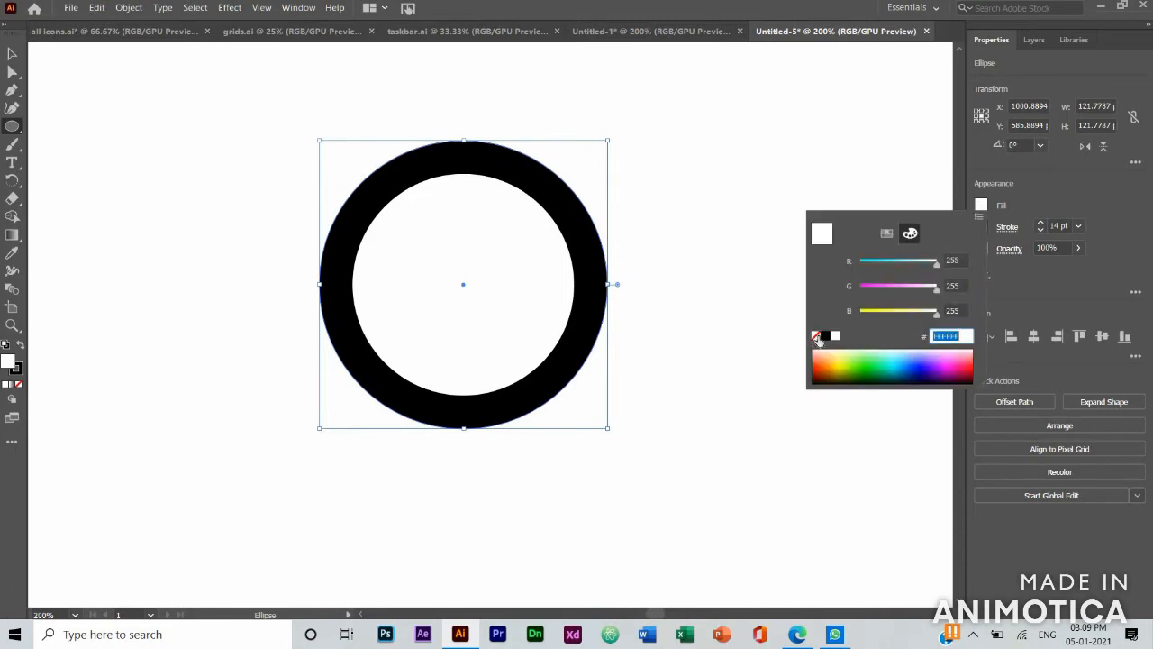
left_click(816, 335)
left_click(1081, 294)
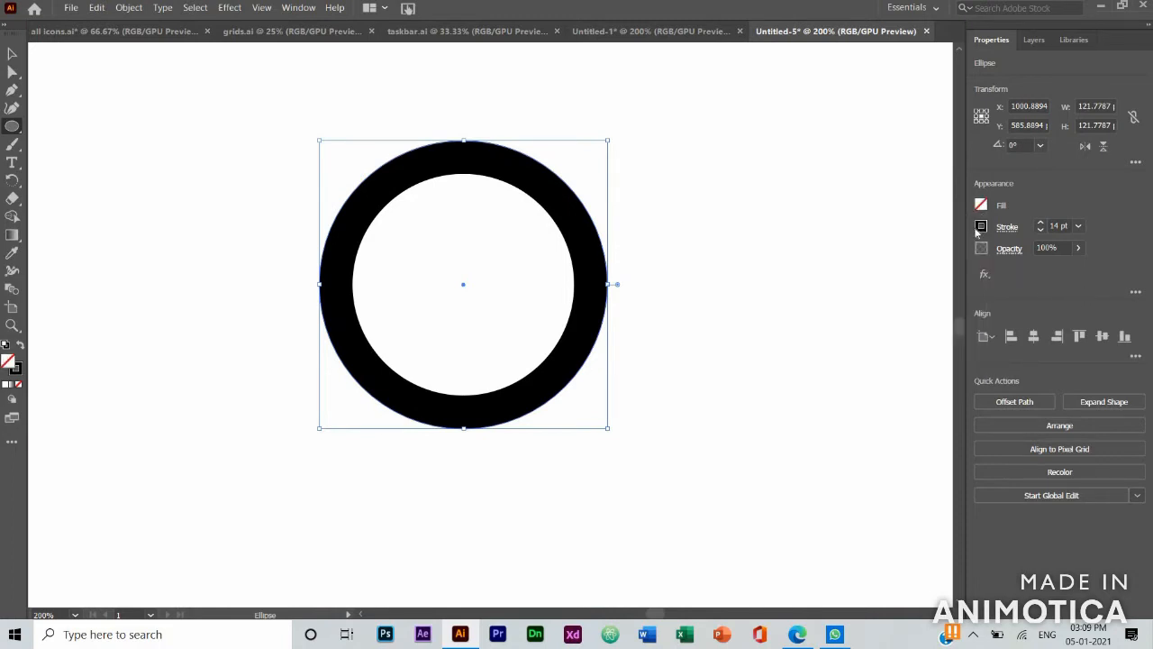
left_click(981, 226)
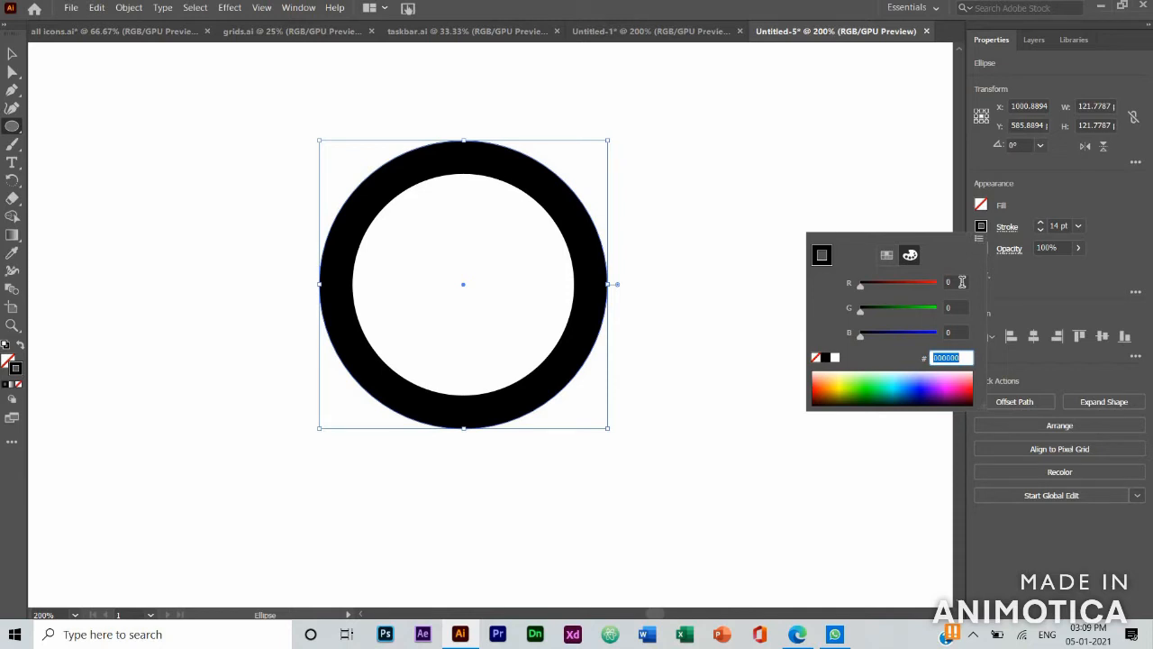
type("#5effff")
key("Return")
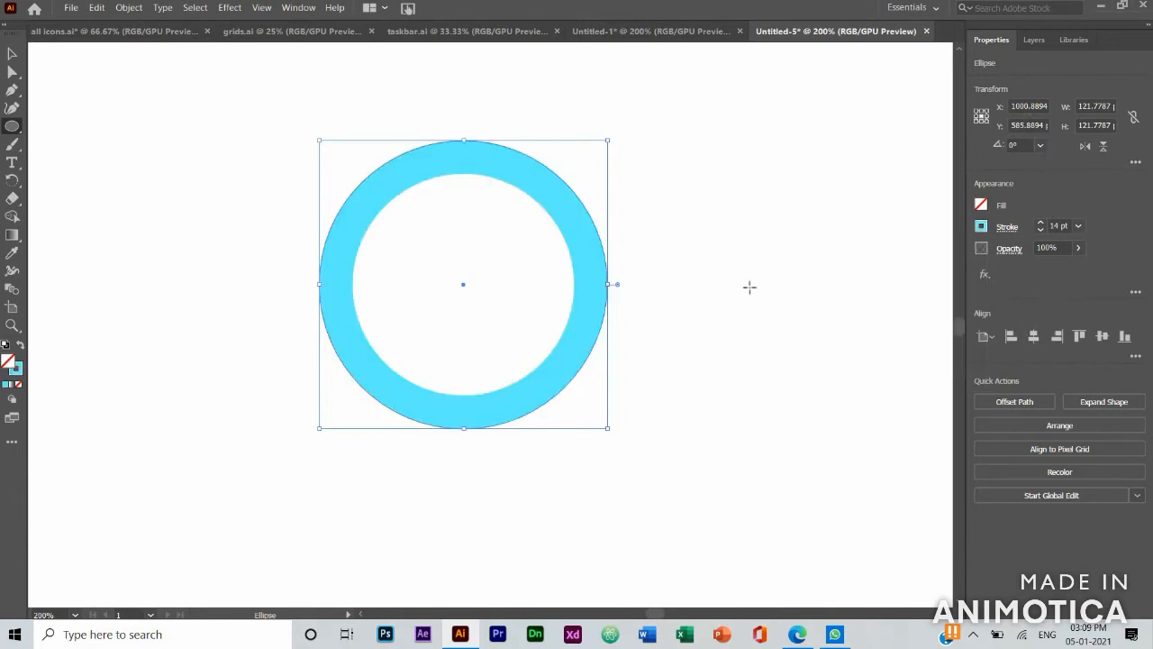
Create a second circle 99.5533 px wide and 99.5533 px high, clear of the first ring
left_click(784, 385)
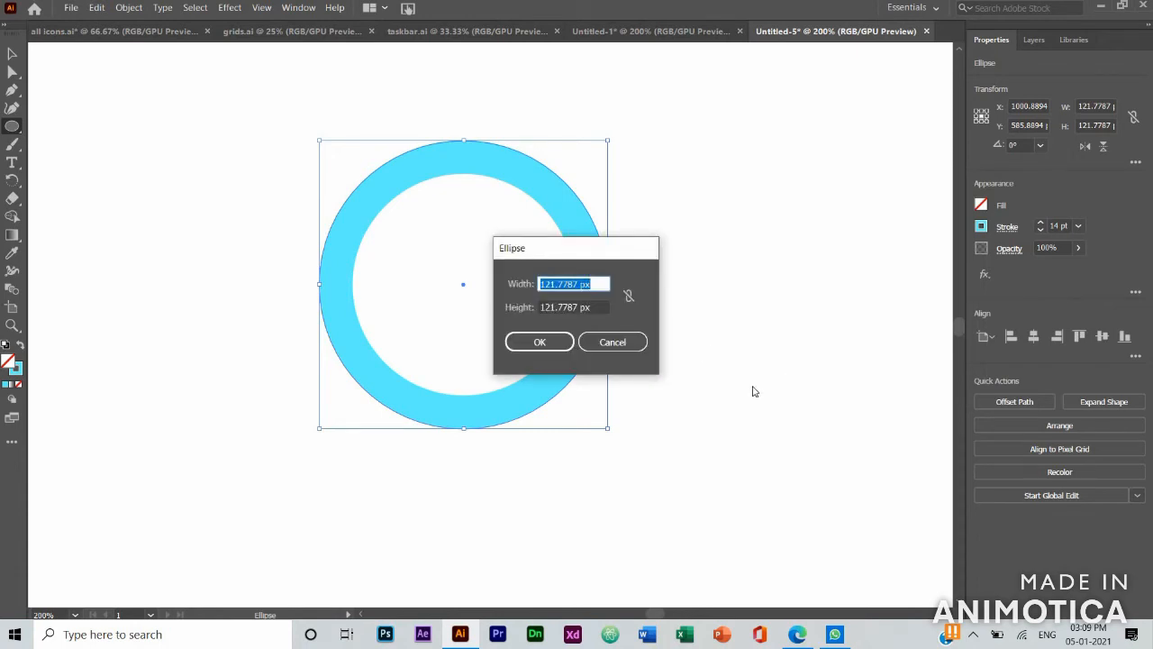
type("99.553")
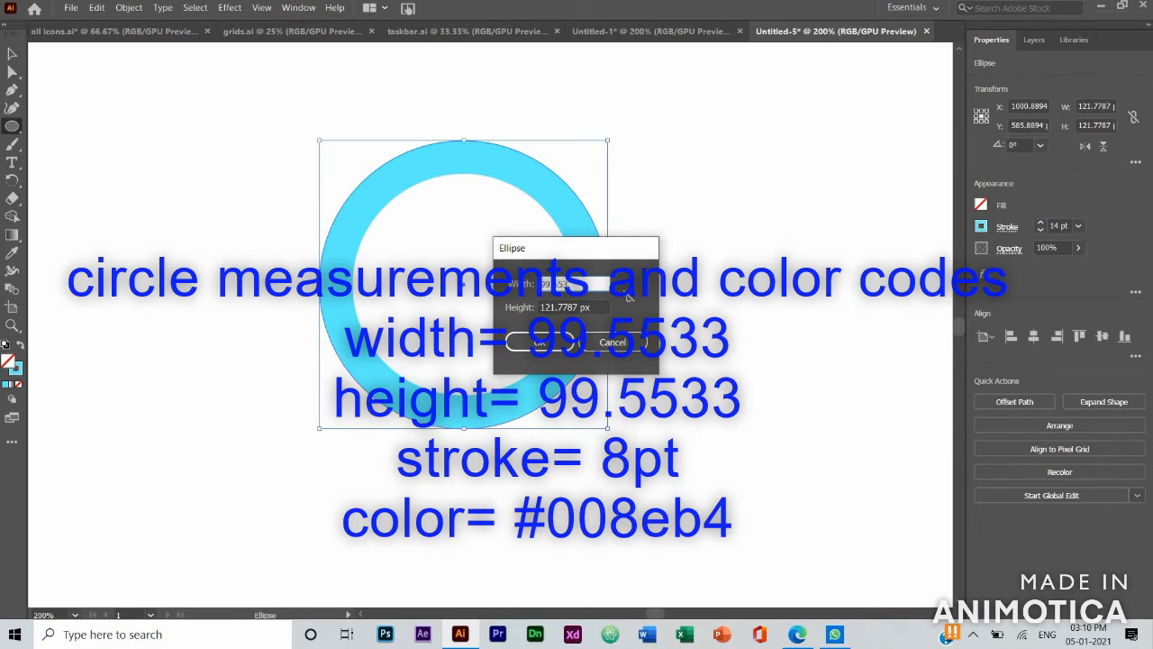
key("Tab")
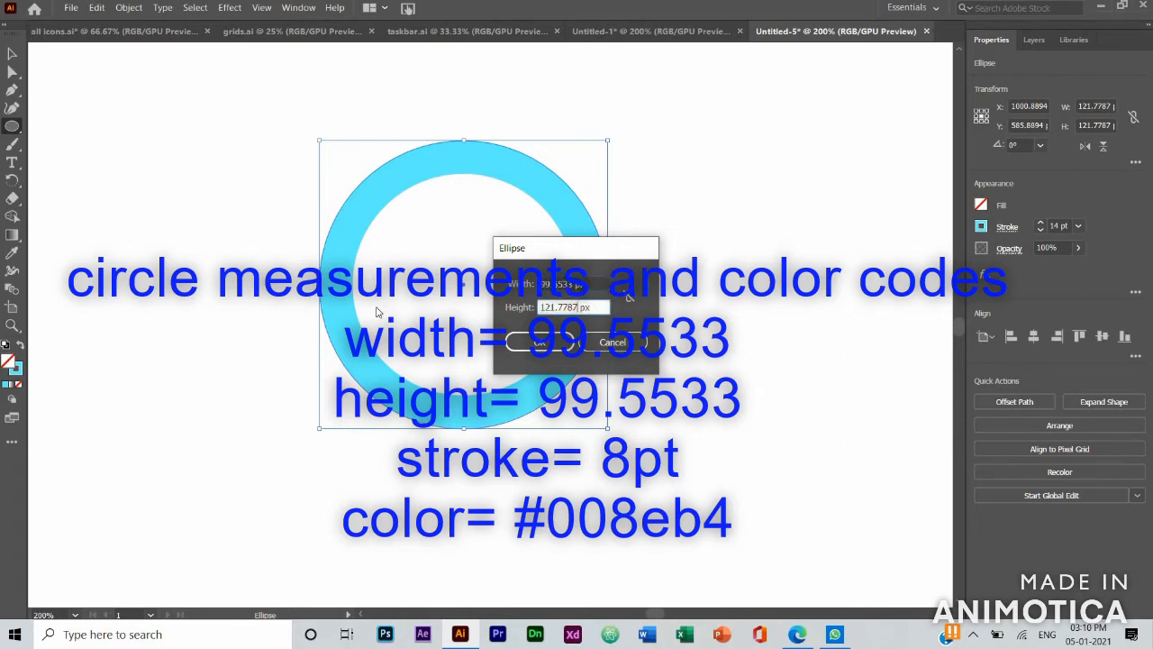
key("BackSpace")
key("BackSpace")
key("BackSpace")
key("BackSpace")
key("BackSpace")
key("BackSpace")
key("BackSpace")
key("BackSpace")
type("99.")
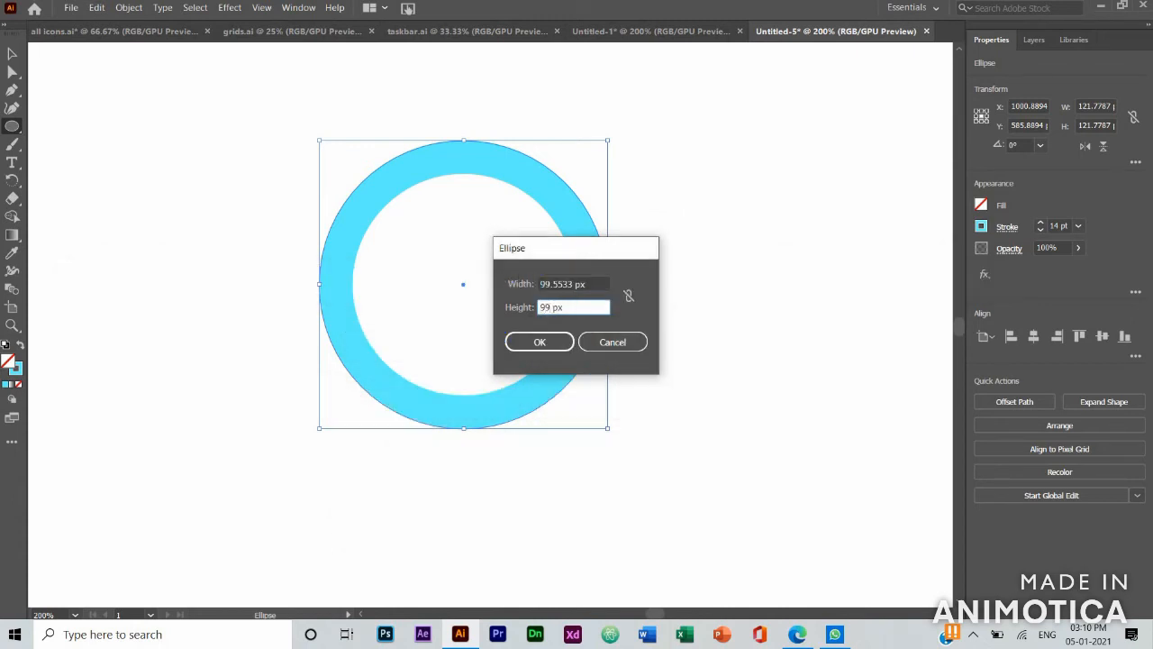
type("5533")
key("shift+Tab")
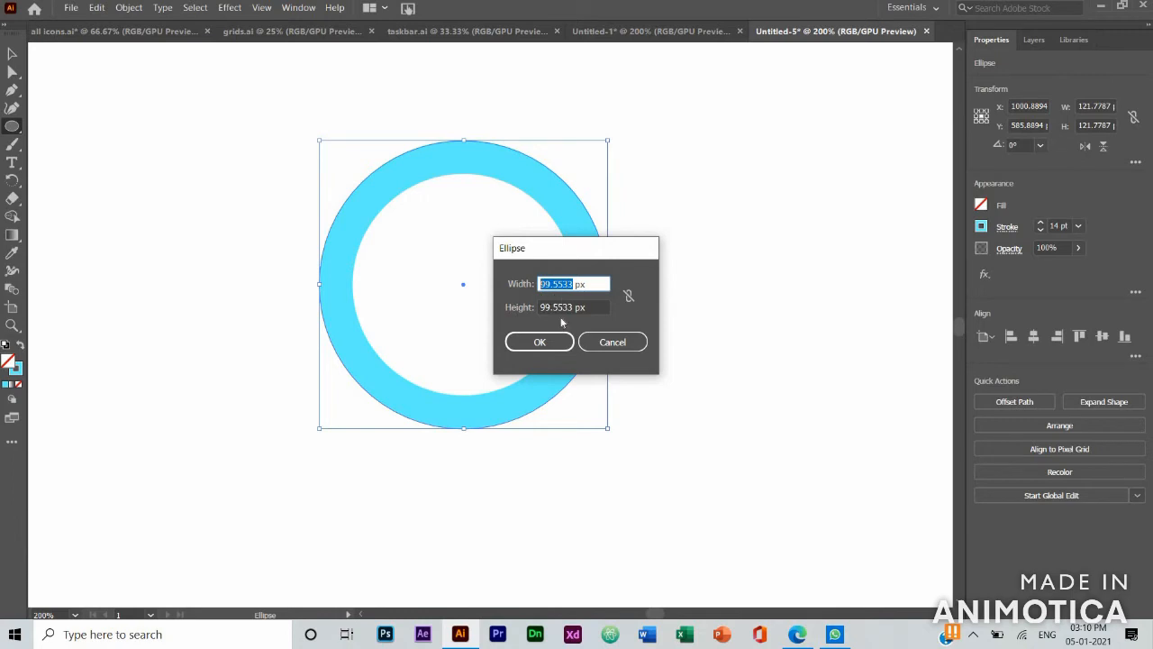
left_click(558, 307)
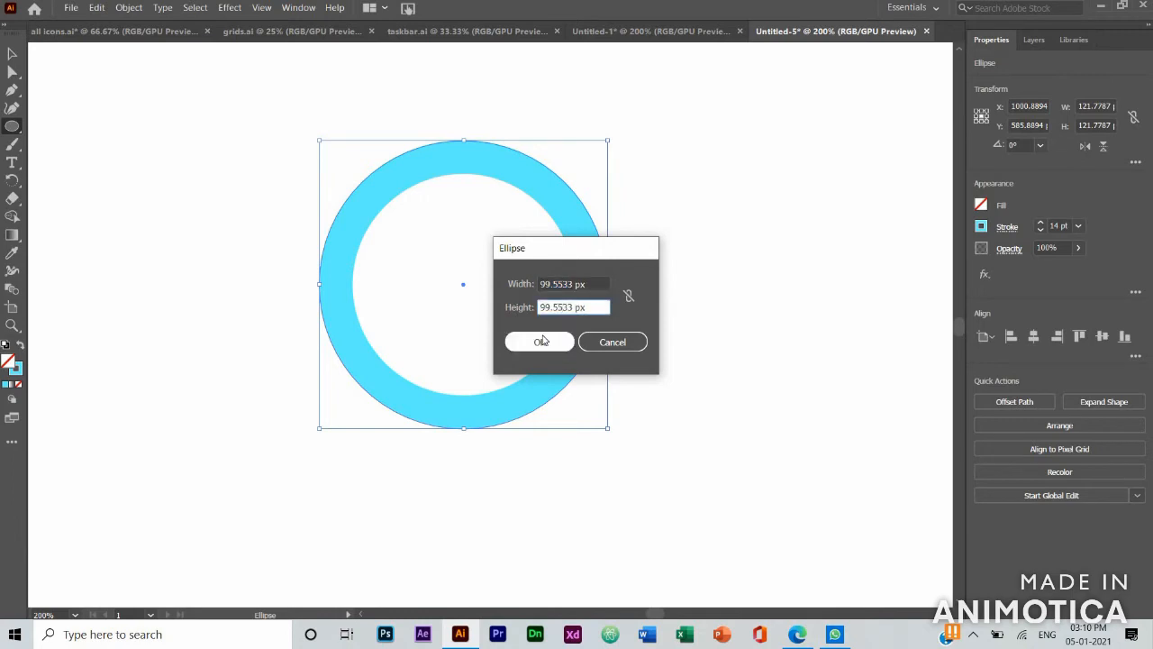
left_click(541, 341)
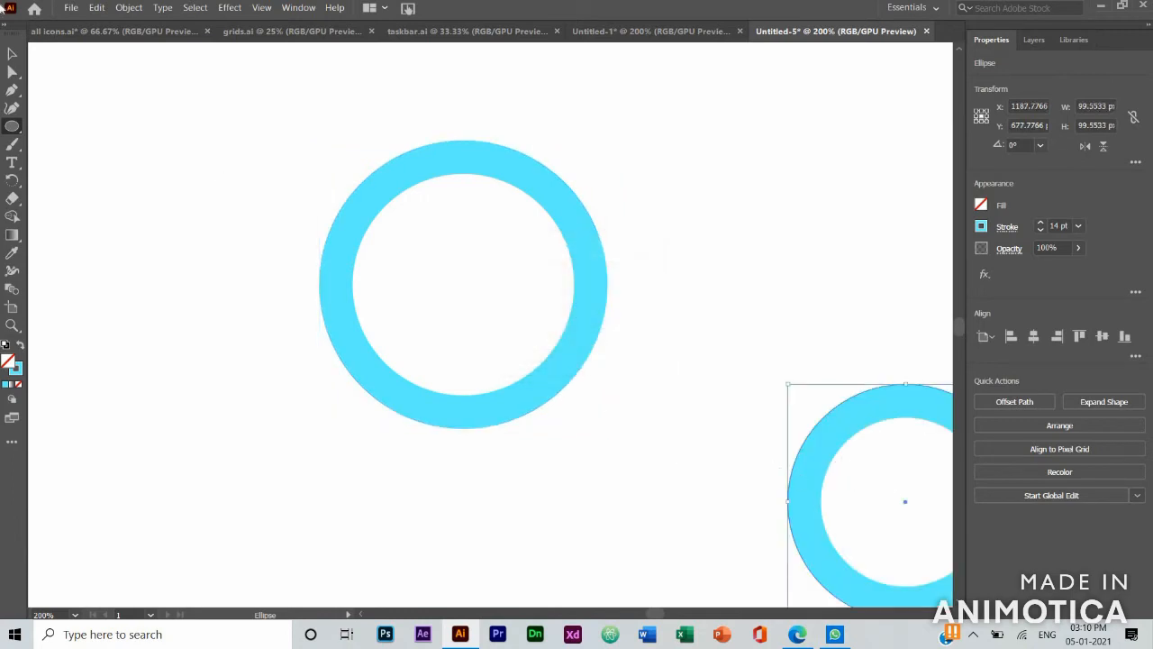
Move the smaller circle onto the middle of the large ring and nudge it 1 px to the left
left_click(12, 53)
left_click_drag(905, 505, 466, 293)
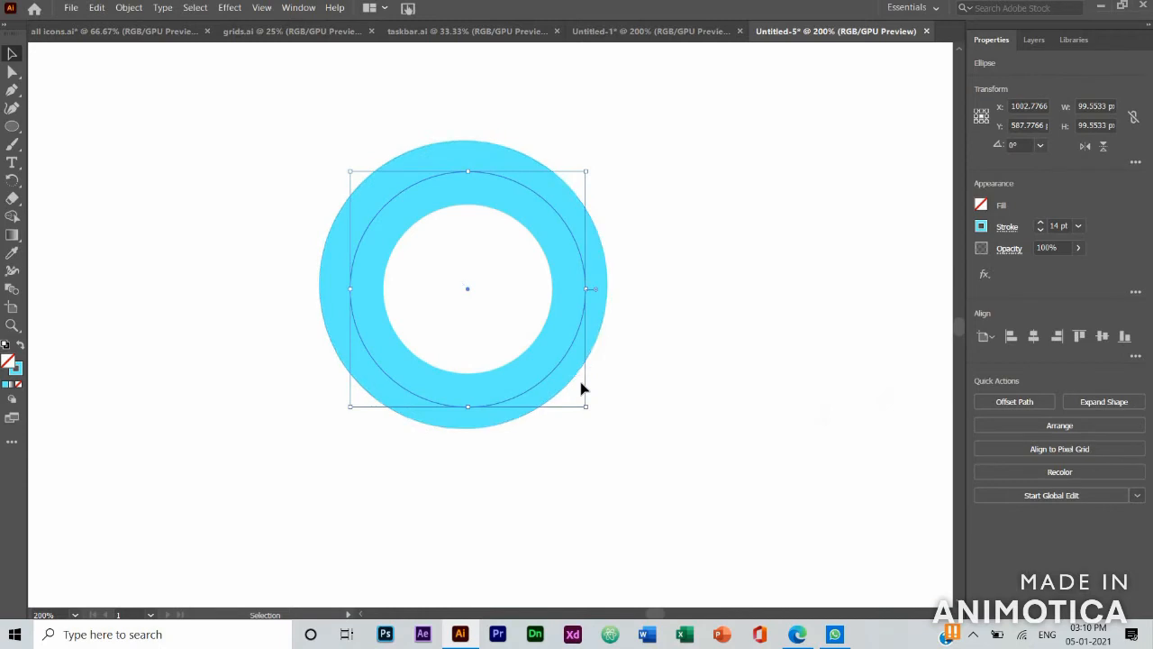
key("Left")
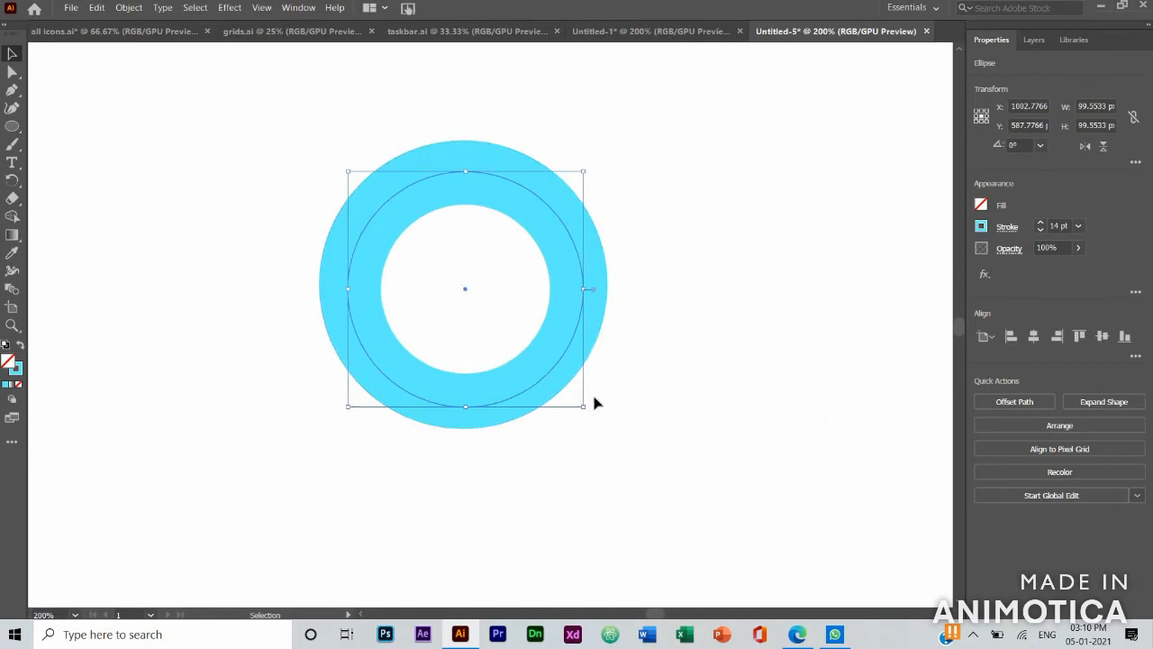
Change the smaller circle's stroke color to a teal green
left_click(980, 227)
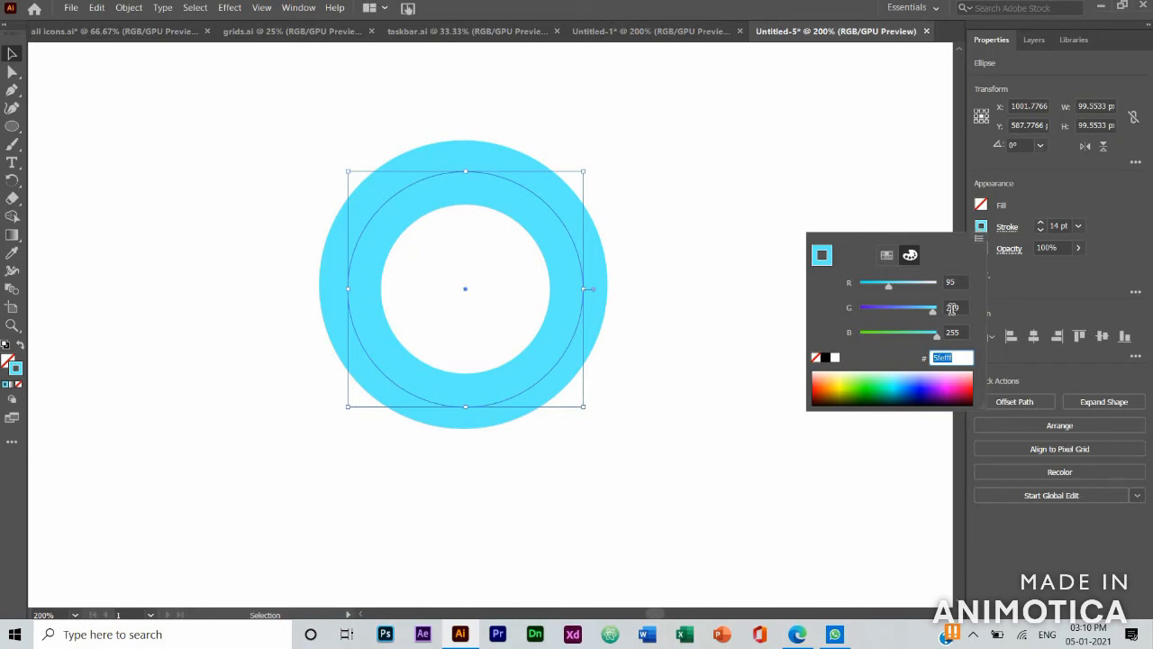
type("0")
type("0dffa")
key("Return")
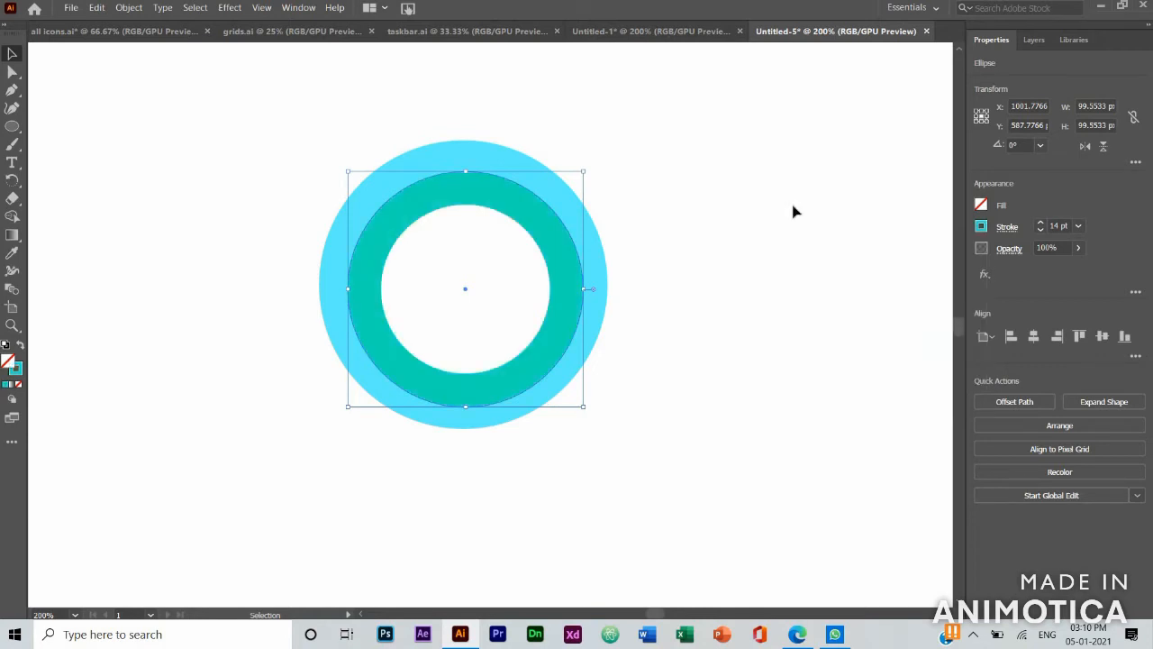
Set the teal circle's stroke weight to 8 pt and deselect it
left_click(1042, 224)
left_click(1041, 224)
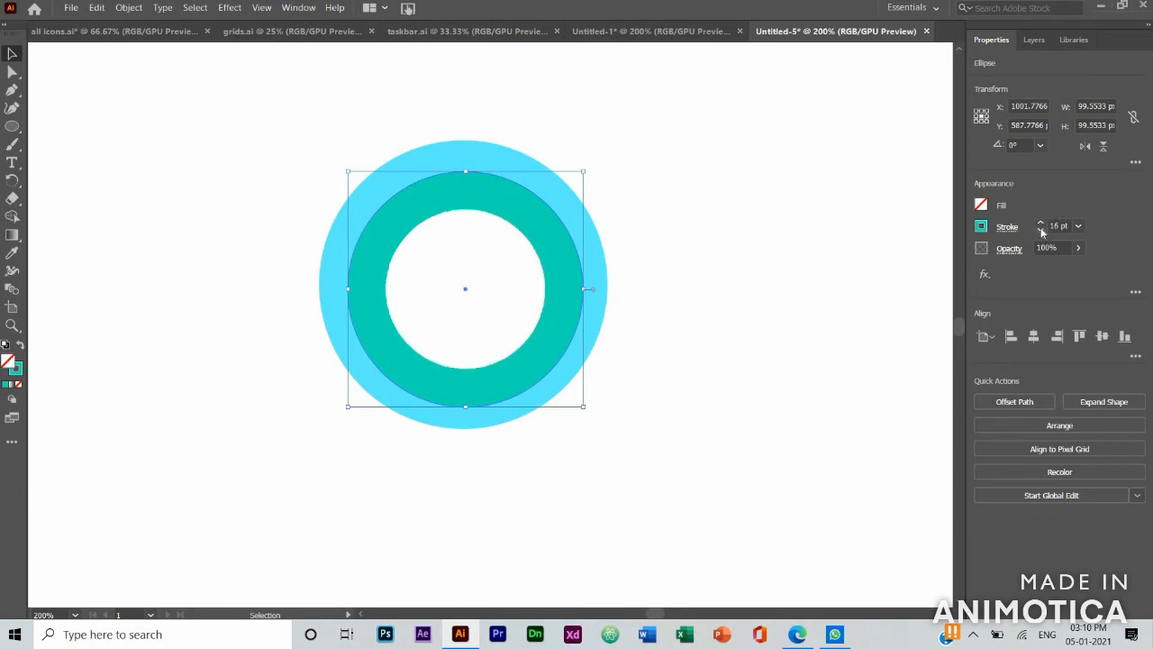
left_click(1041, 231)
left_click(1042, 231)
left_click(1041, 231)
left_click(1041, 231)
left_click(1041, 231)
left_click(1041, 231)
left_click(1042, 231)
left_click(1041, 231)
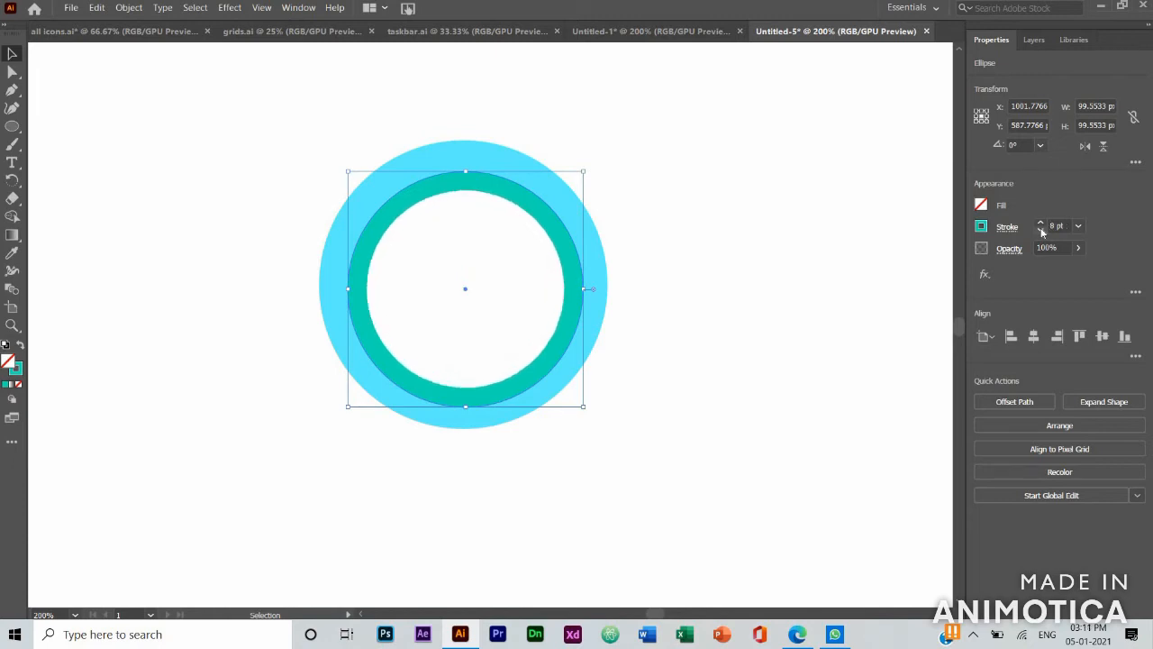
left_click(720, 337)
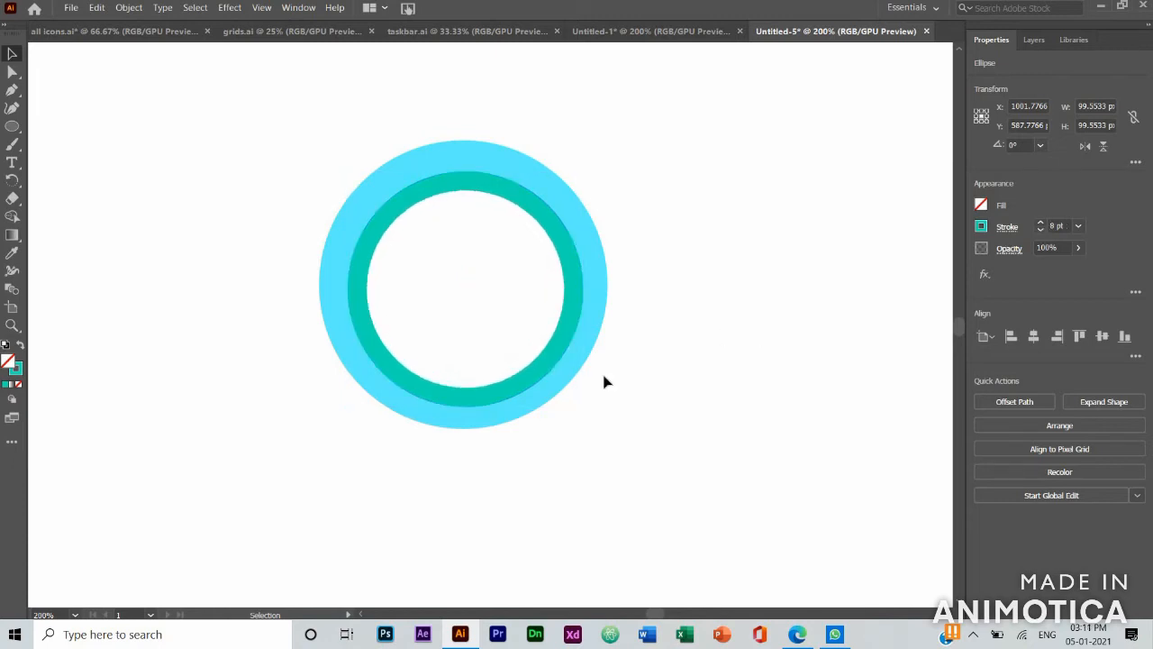
Nudge the teal ring left and right until it is centered horizontally within the light blue ring, and deselect it
left_click(357, 278)
key("Left")
key("Left")
key("Left")
key("Left")
key("Left")
key("Left")
key("Left")
key("Left")
key("Left")
key("Left")
key("Left")
key("Left")
key("Left")
key("Left")
key("Left")
key("Right")
key("Right")
key("Right")
key("Right")
key("Right")
key("Right")
key("Right")
key("Right")
key("Right")
key("Right")
key("Right")
key("Right")
key("Right")
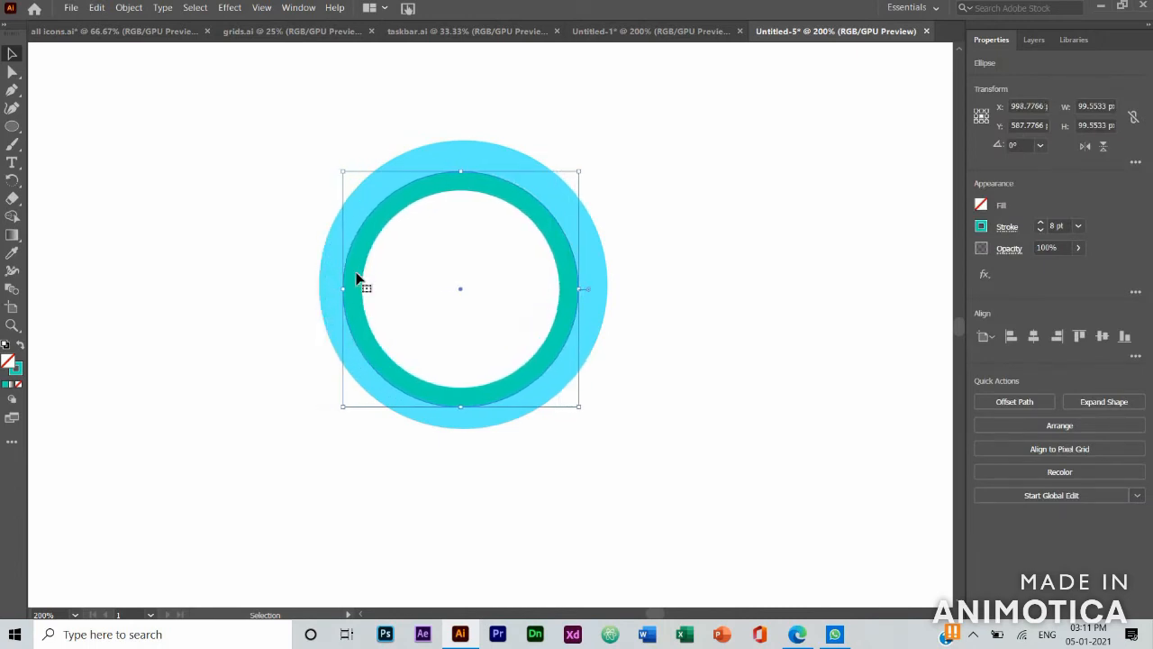
key("Right")
key("Right")
left_click(745, 295)
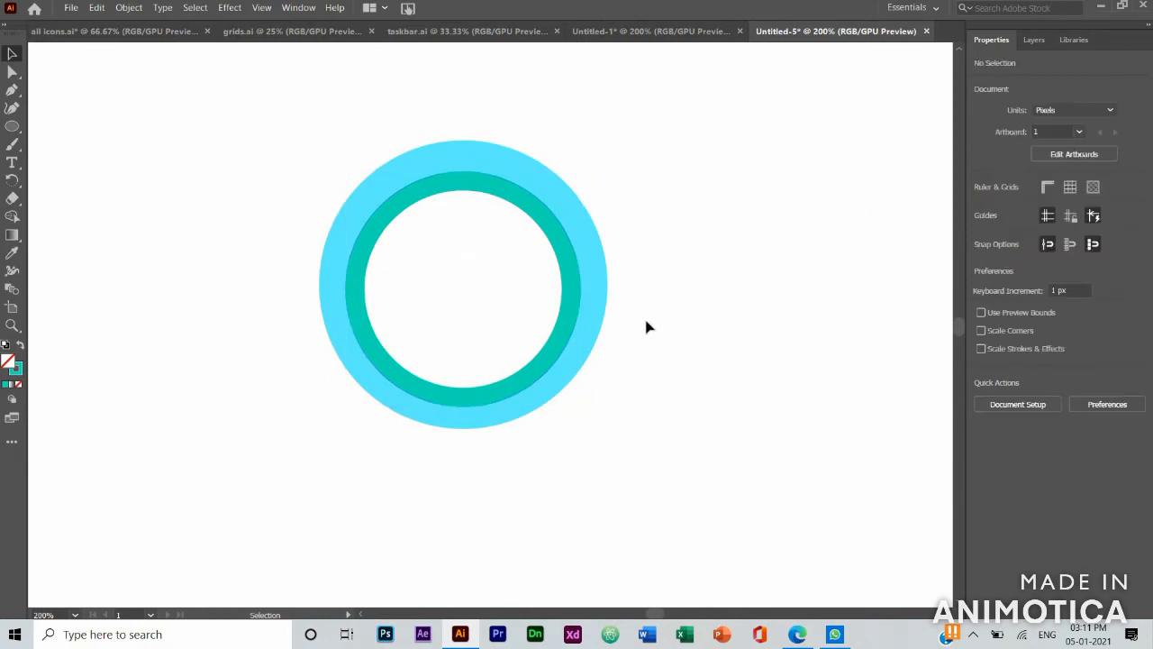
left_click(569, 306)
left_click(694, 256)
left_click(571, 279)
key("Left")
key("Left")
left_click(748, 430)
Create a third circle 79.8665 px wide and 79.8655 px high from the center of the rings
left_click(14, 126)
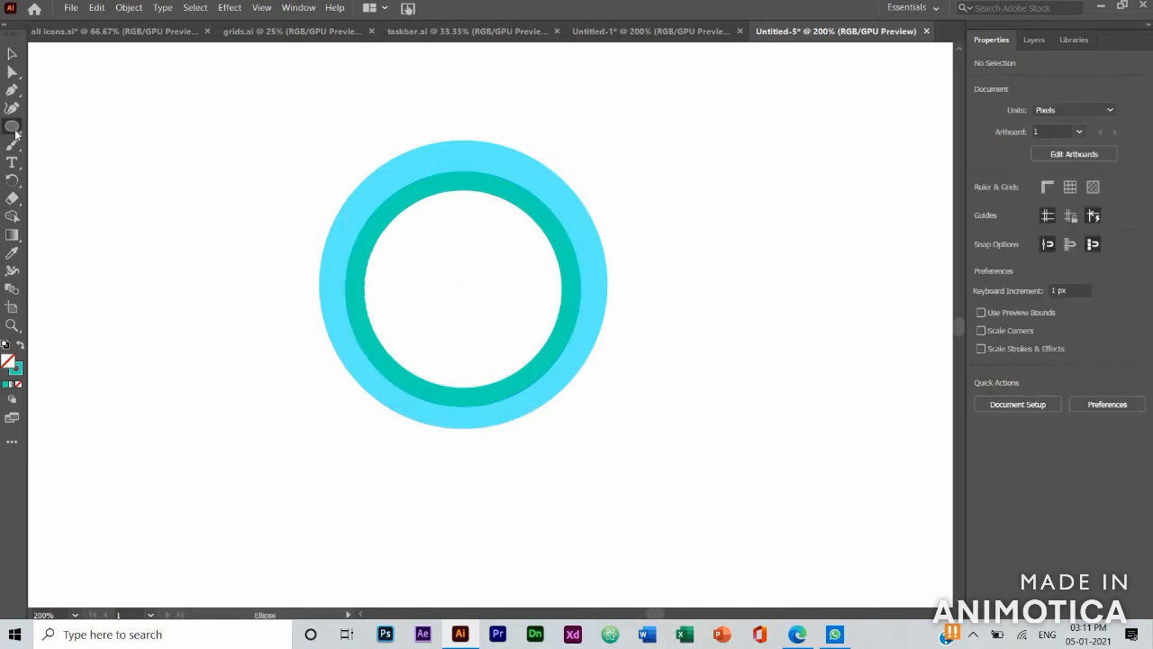
left_click(463, 283)
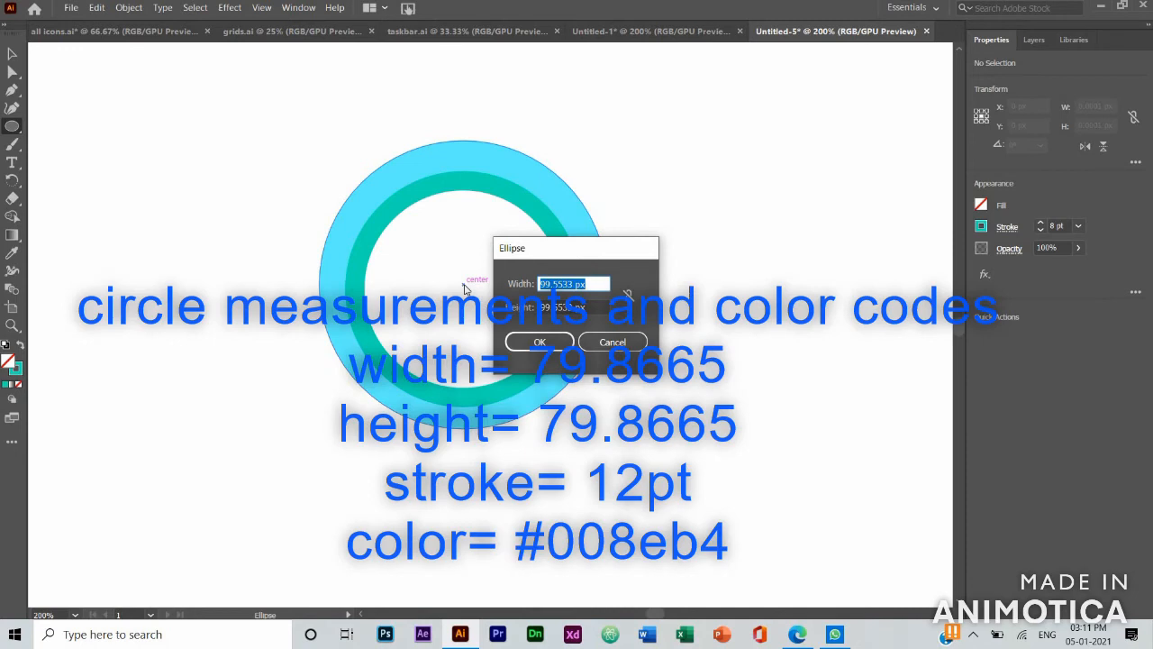
type("7")
type("9.866")
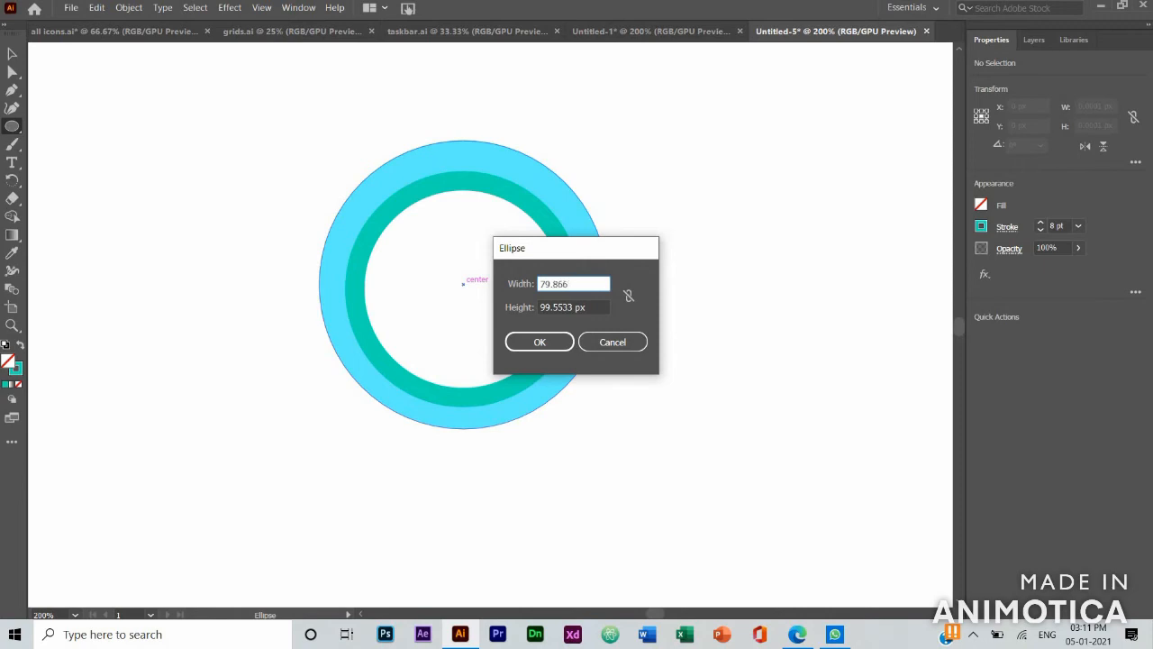
type("5")
key("Tab")
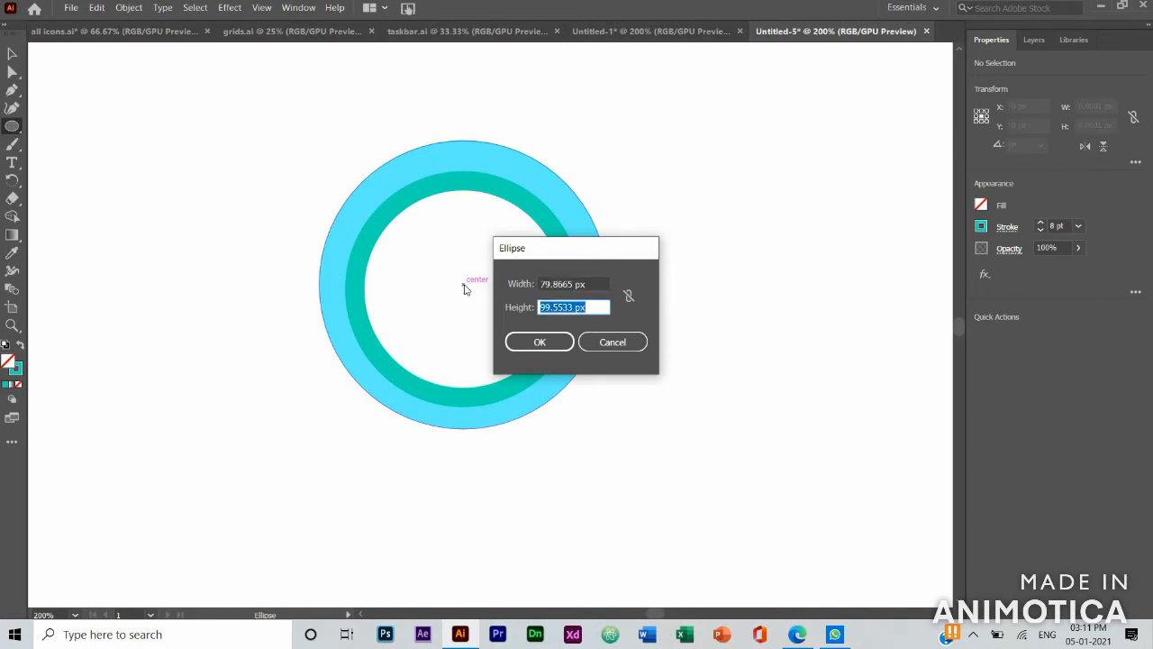
type("79.8655")
left_click(521, 342)
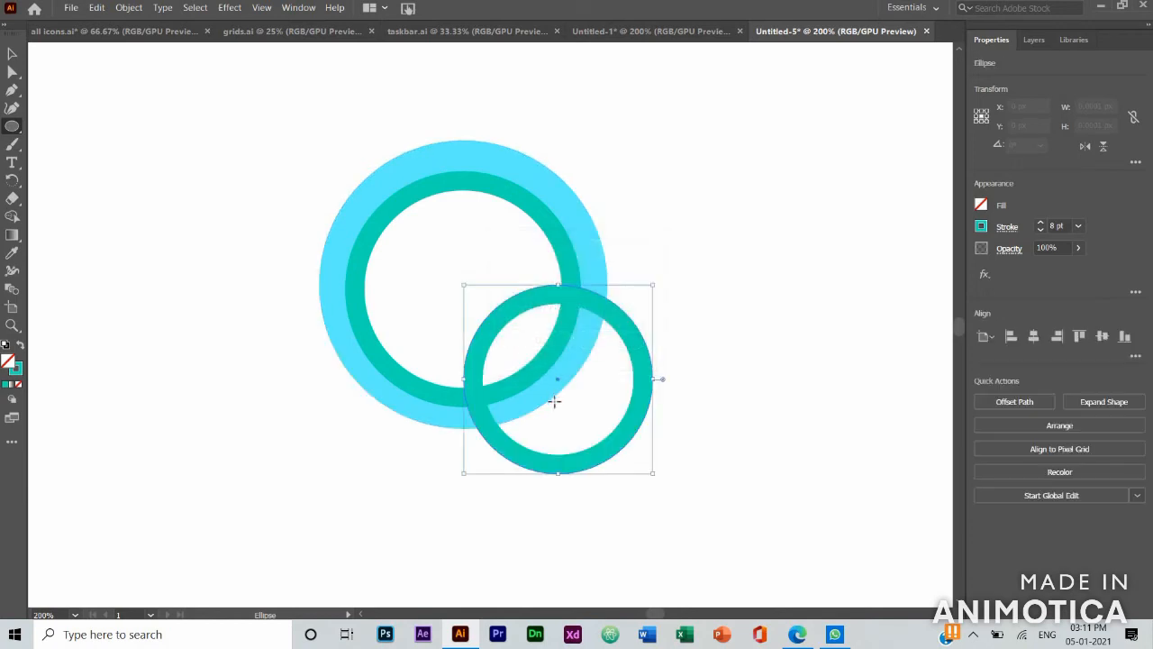
Increase the new circle's stroke weight to 12 pt
left_click(1040, 223)
left_click(1041, 224)
left_click(1040, 224)
left_click(1040, 223)
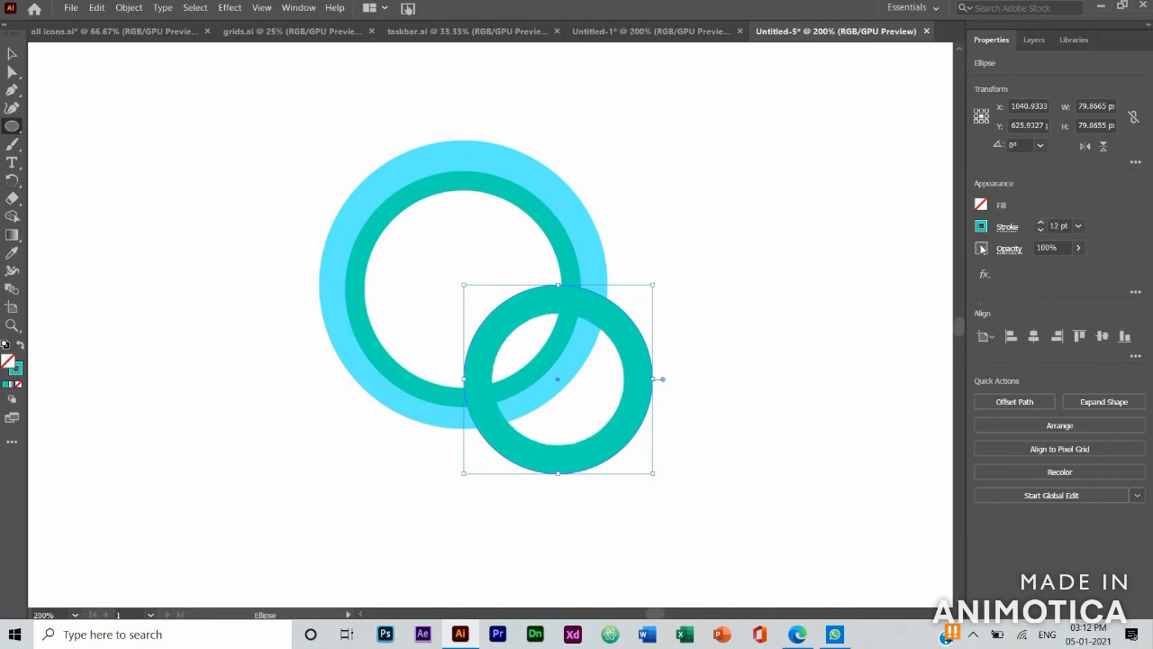
Change the new circle's stroke color to the darker blue #008eb4
left_click(980, 231)
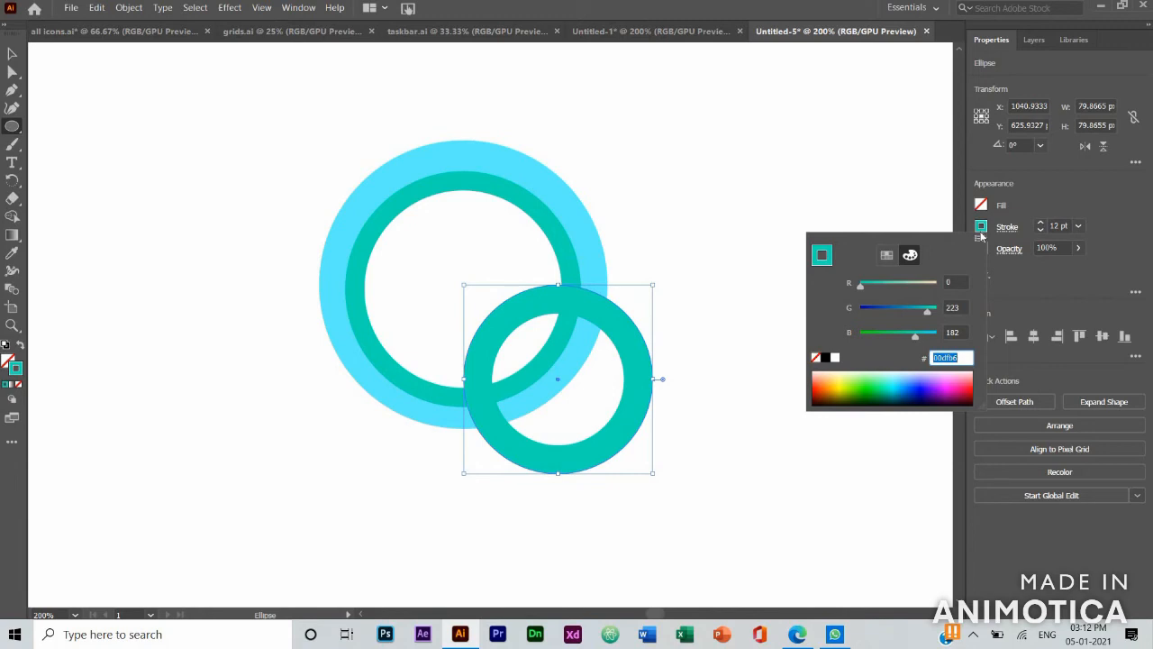
type("6")
key("BackSpace")
key("BackSpace")
type("00")
type("8eb")
key("Return")
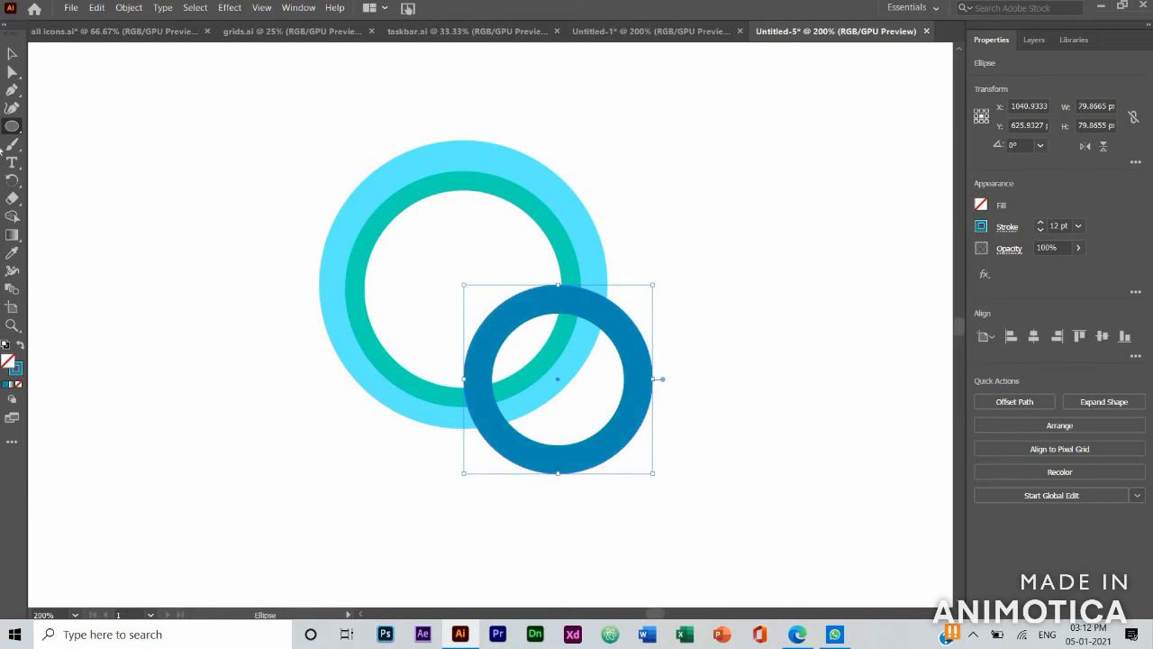
Move the dark blue circle into the teal ring and nudge it sideways until its edge meets the teal ring's inner left edge
key("v")
left_click_drag(558, 379, 471, 296)
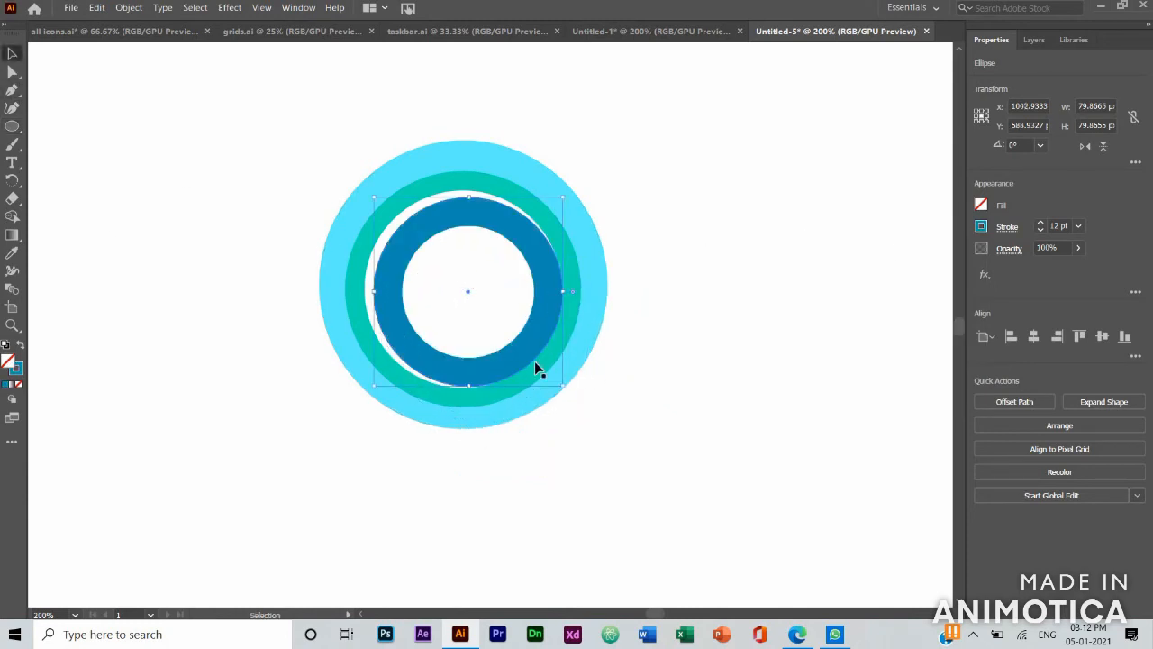
key("Left")
key("Left")
key("Left")
key("Left")
key("Left")
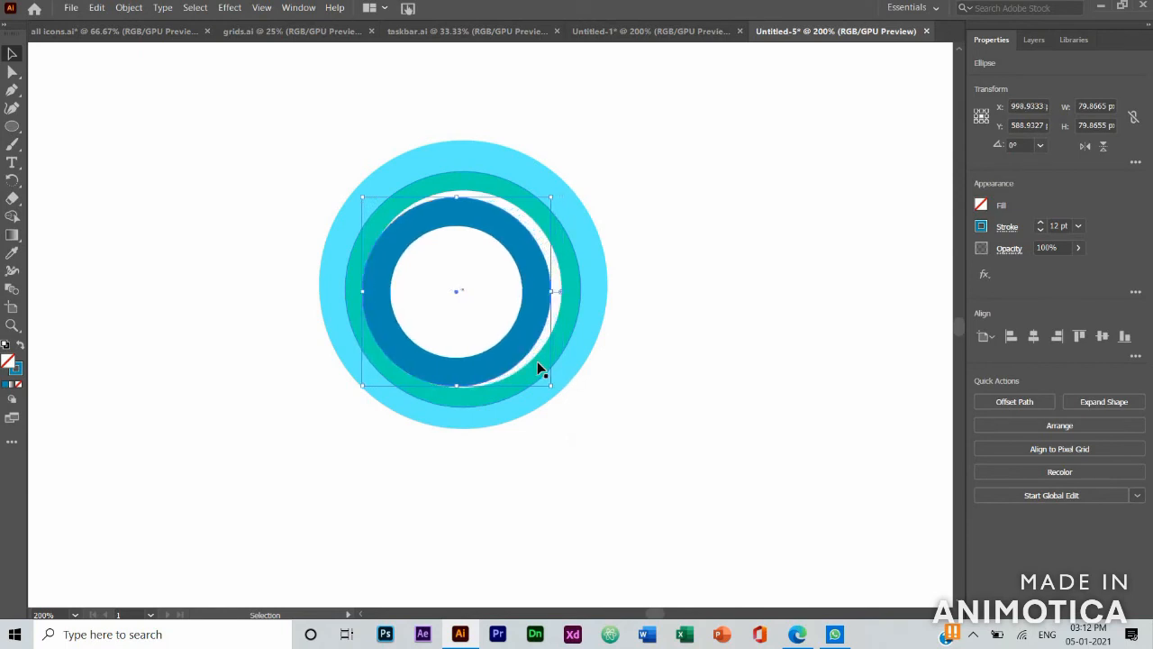
key("Right")
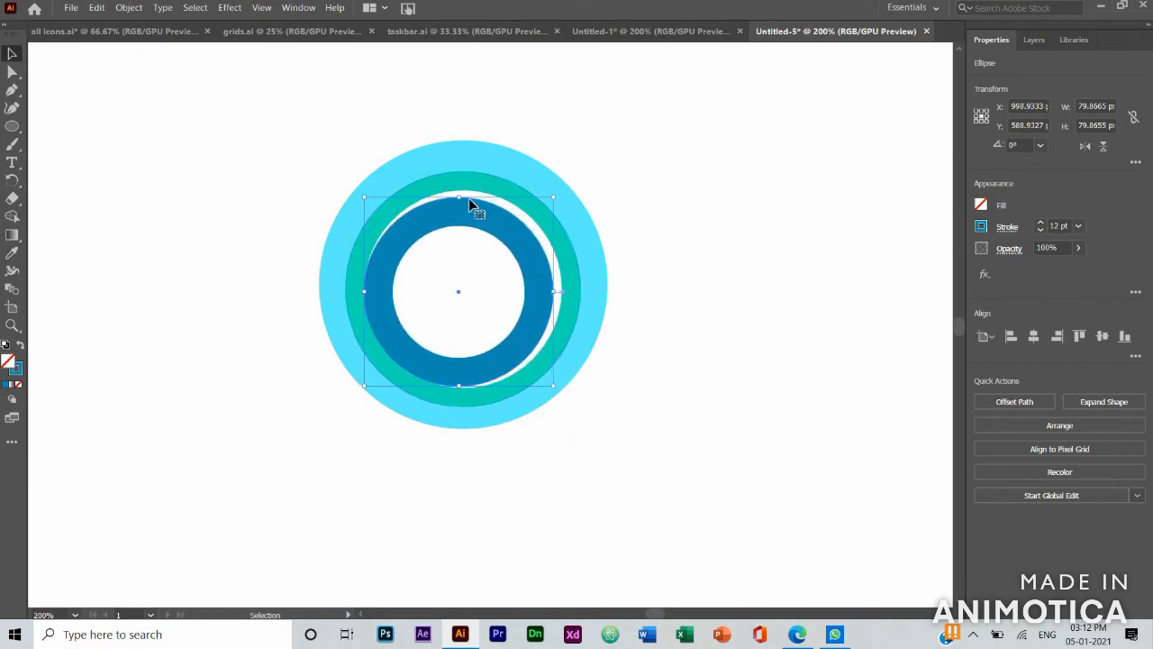
Stretch the dark blue circle to 84 x 85 px so it fills the inside of the teal ring, and deselect it
left_click_drag(464, 193, 464, 187)
left_click_drag(559, 285, 562, 287)
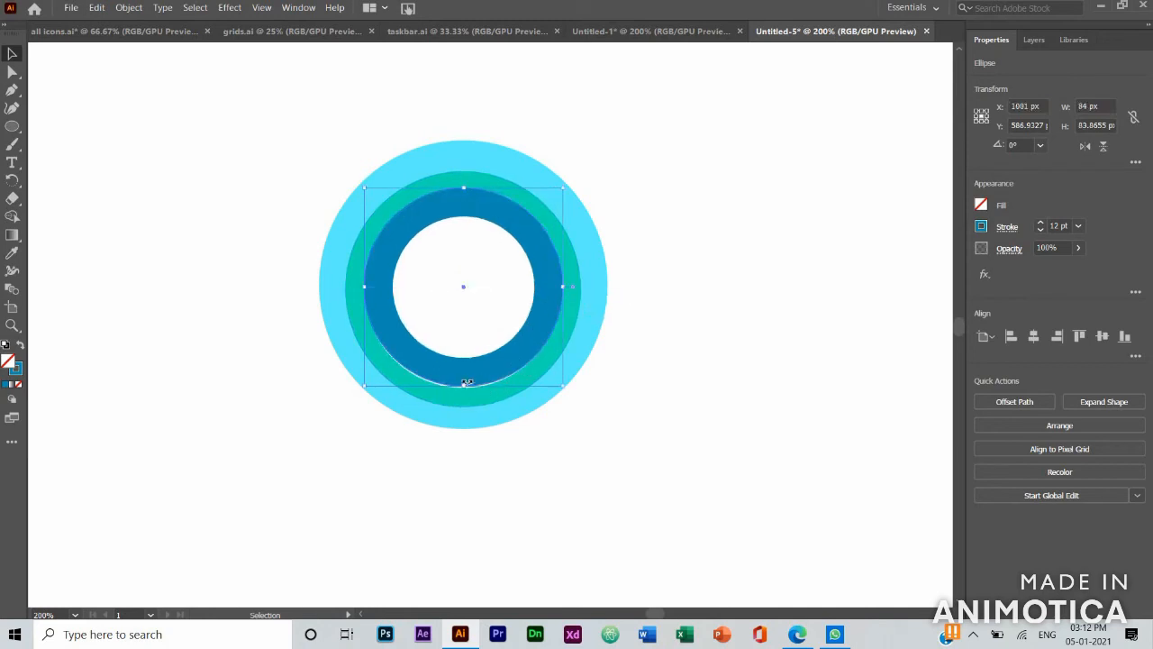
left_click_drag(466, 386, 462, 392)
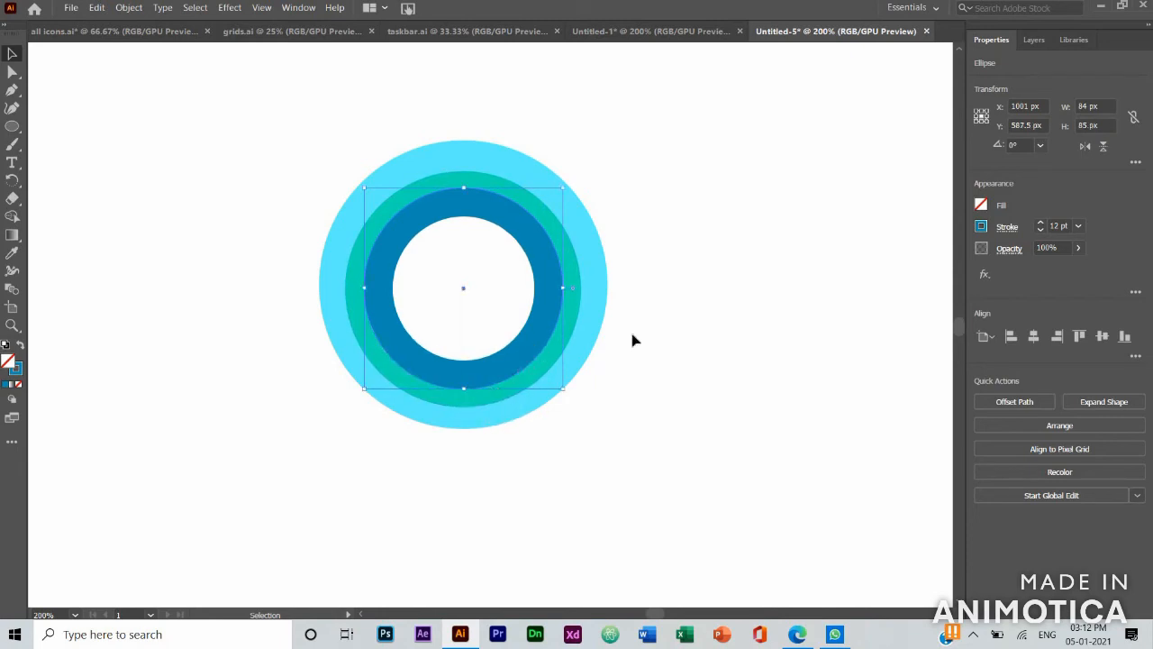
left_click(602, 532)
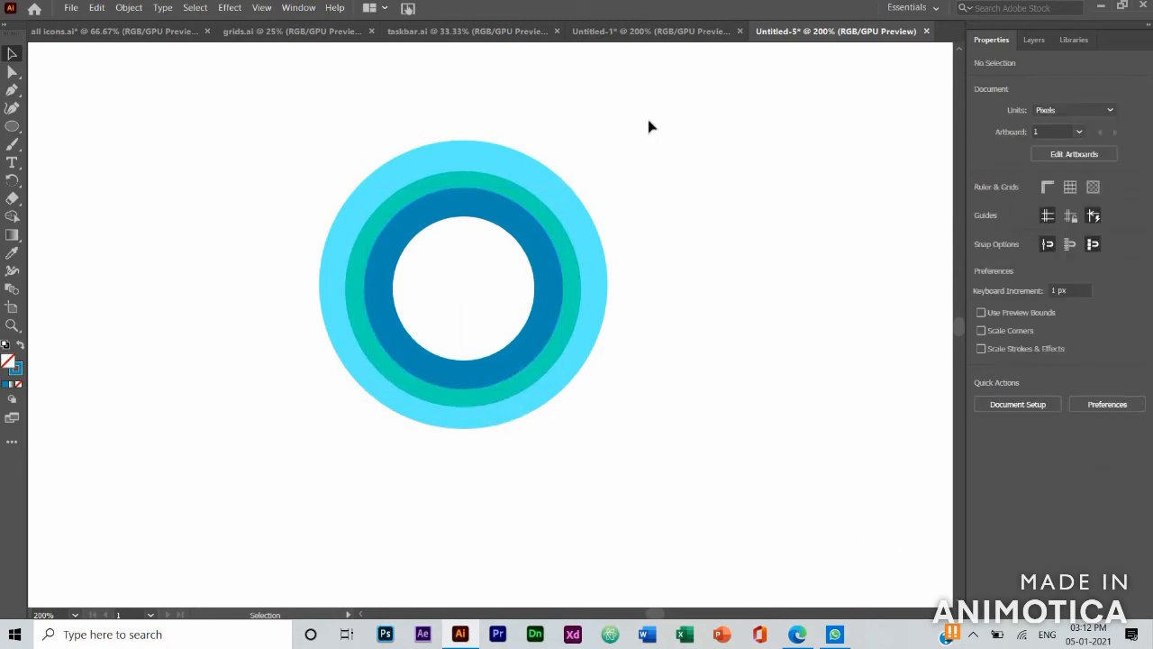
Copy the three rings of the reference button in the Untitled-1 document and return to Untitled-5
left_click(637, 34)
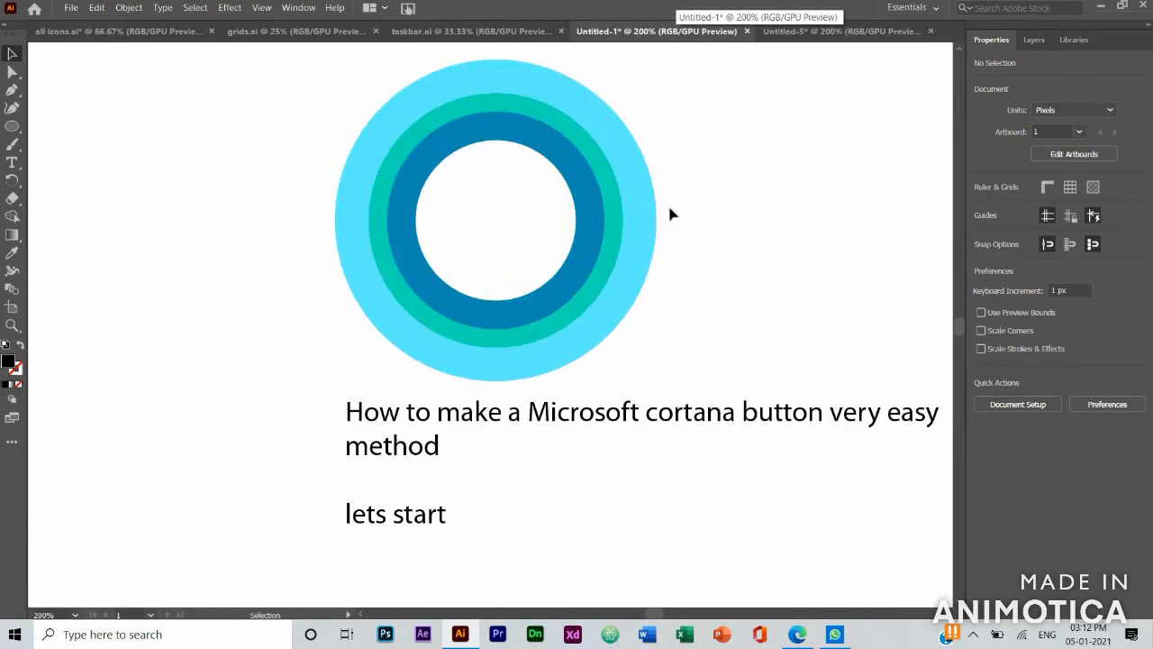
left_click_drag(305, 112, 778, 459)
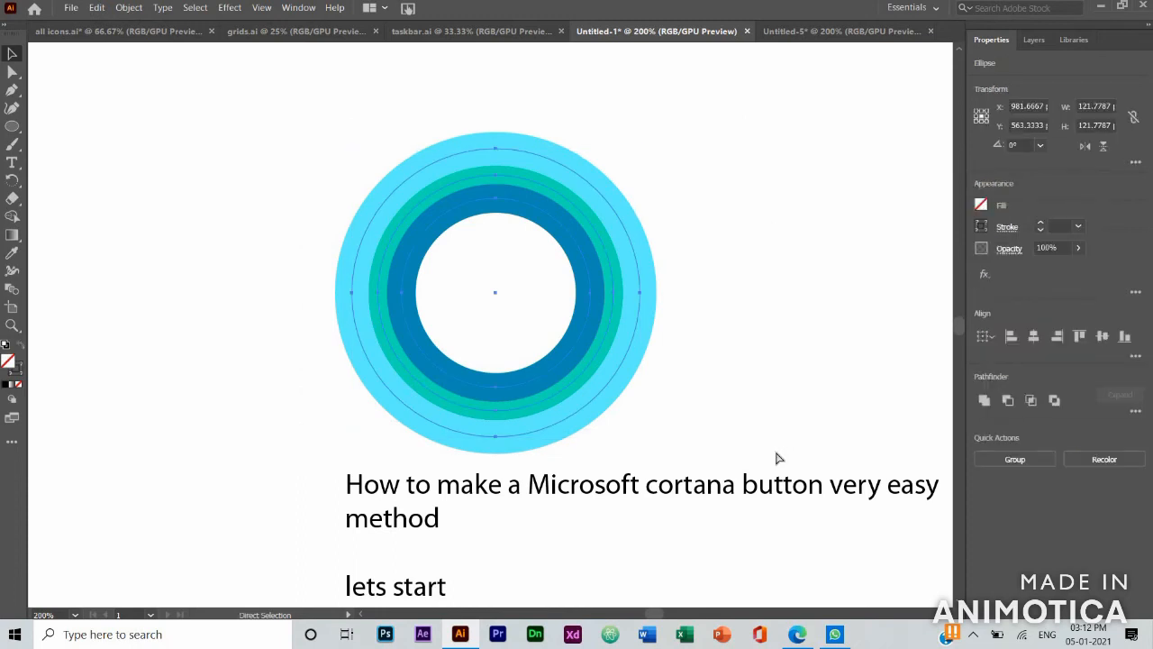
left_click(838, 32)
Select all three rings of the drawn button and nudge them about 46 px to the left
left_click_drag(399, 354, 185, 472)
scroll(520, 338, "right", 5)
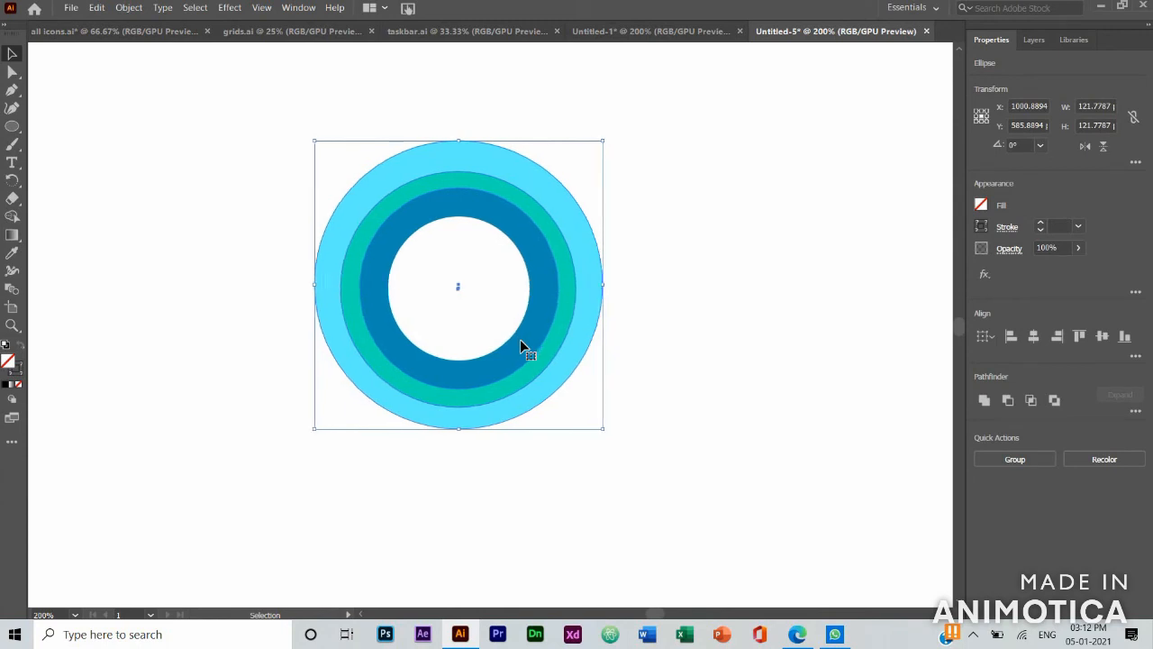
key("Left")
key("Left")
key("Left")
key("Left")
key("Left")
key("Left")
key("Left")
key("Left")
key("Left")
key("Left")
key("Left")
key("Left")
key("Left")
key("Left")
key("Left")
key("Left")
key("Left")
key("Left")
key("Left")
key("Left")
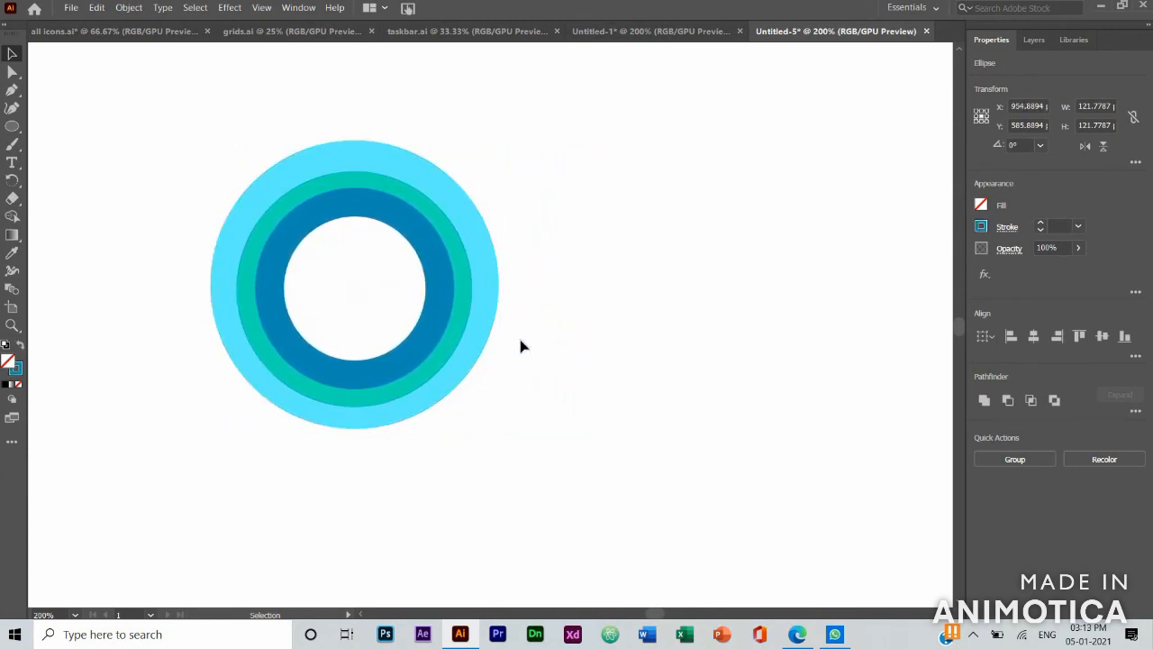
Paste the reference button and nudge it right and up until it sits beside the drawn button, and deselect it
left_click(520, 345)
key("ctrl+v")
key("Right")
key("Right")
key("Right")
key("Right")
key("Right")
key("Right")
key("Right")
key("Right")
key("Right")
key("Right")
key("Right")
key("Right")
key("Right")
key("Right")
key("Right")
key("Right")
key("Right")
key("Right")
key("Right")
key("Right")
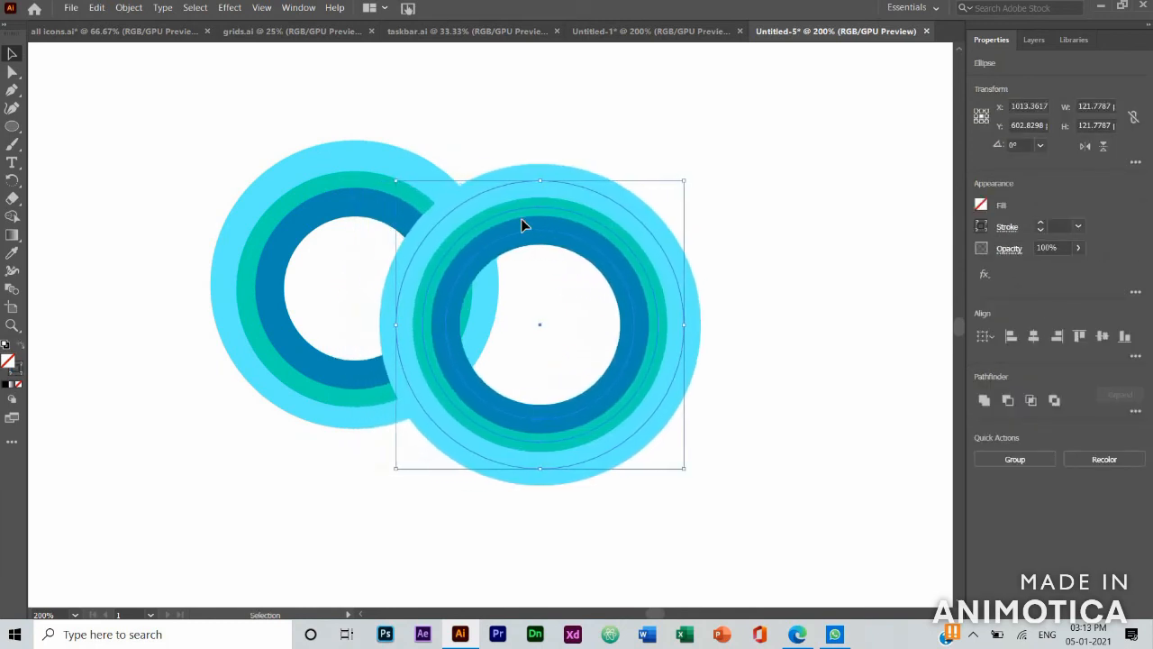
key("Right")
key("Right")
key("Right")
key("Right")
key("Right")
key("Right")
key("Right")
key("Right")
key("Right")
key("Right")
key("Right")
key("Right")
key("Right")
key("Right")
key("Right")
key("Right")
key("Right")
key("Right")
key("Right")
key("Right")
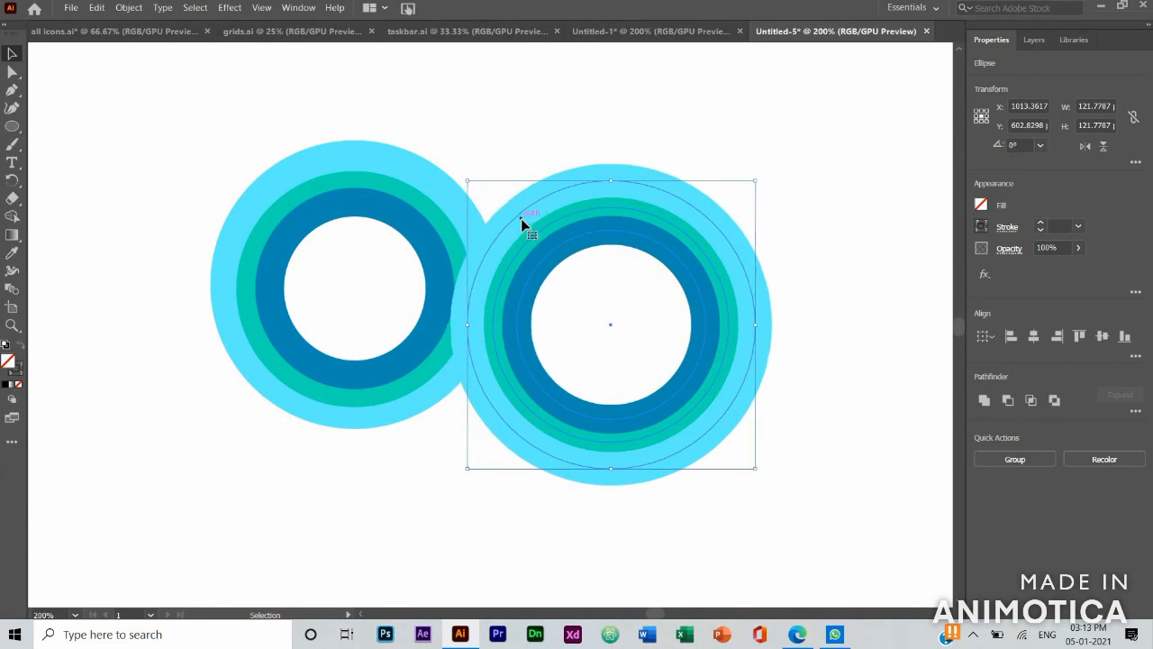
key("Right")
key("Right")
key("Right")
key("Right")
key("Right")
key("Right")
key("Right")
key("Right")
key("Right")
key("Right")
key("Right")
key("Right")
key("Right")
key("Right")
key("Right")
key("Right")
key("Right")
key("Right")
key("Right")
key("Right")
key("Up")
key("Up")
key("Up")
key("Up")
key("Up")
key("Up")
key("Up")
key("Up")
key("Up")
key("Up")
key("Up")
key("Up")
key("Up")
key("Up")
key("Up")
key("Up")
key("Up")
key("Up")
key("Up")
key("Up")
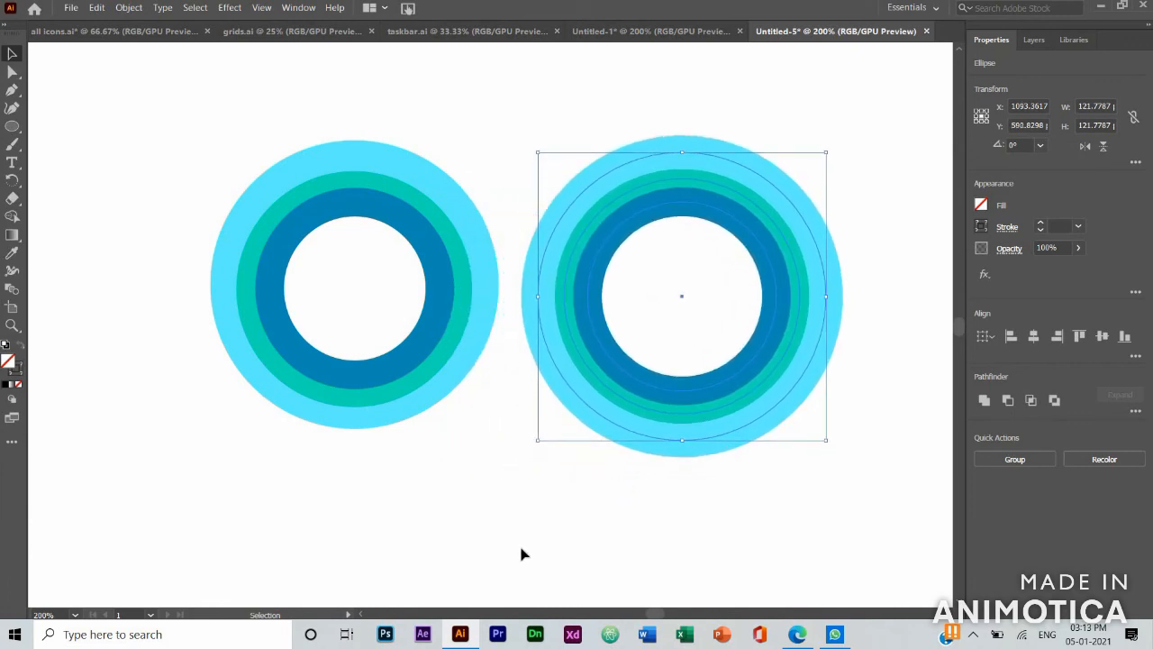
left_click(522, 554)
Compare the drawn button with the reference button at different zoom levels
left_click_drag(128, 108, 858, 505)
left_click(721, 515)
key("a")
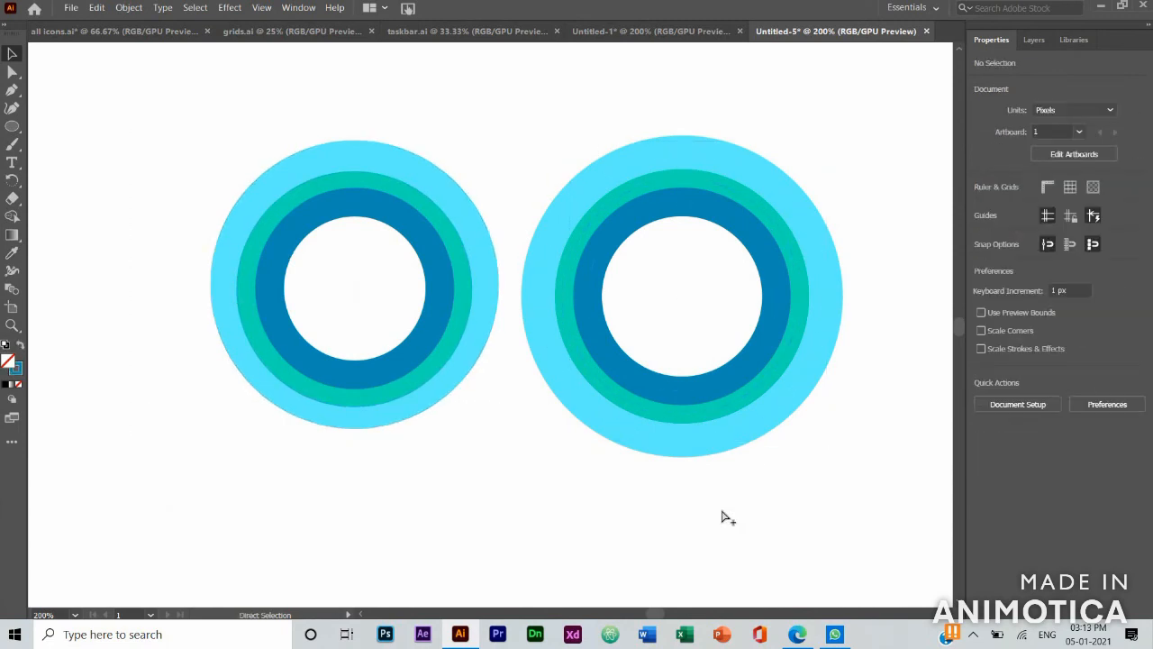
key("v")
scroll(725, 517, "down", 5)
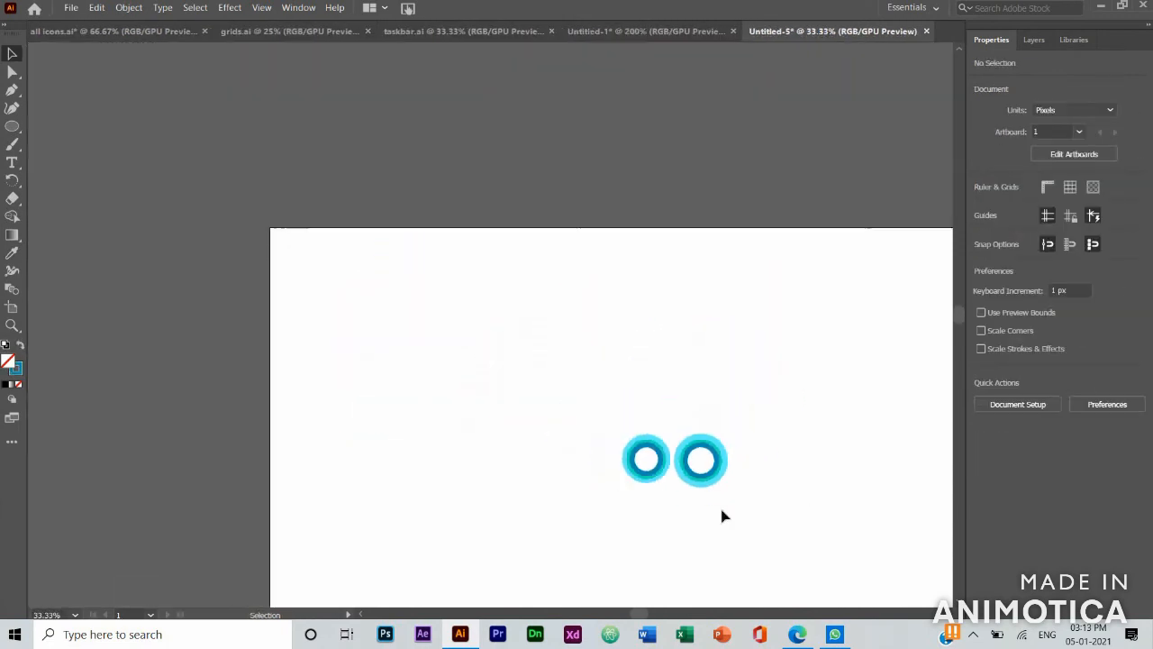
scroll(723, 515, "down", 1)
scroll(724, 514, "up", 1)
scroll(718, 322, "up", 1)
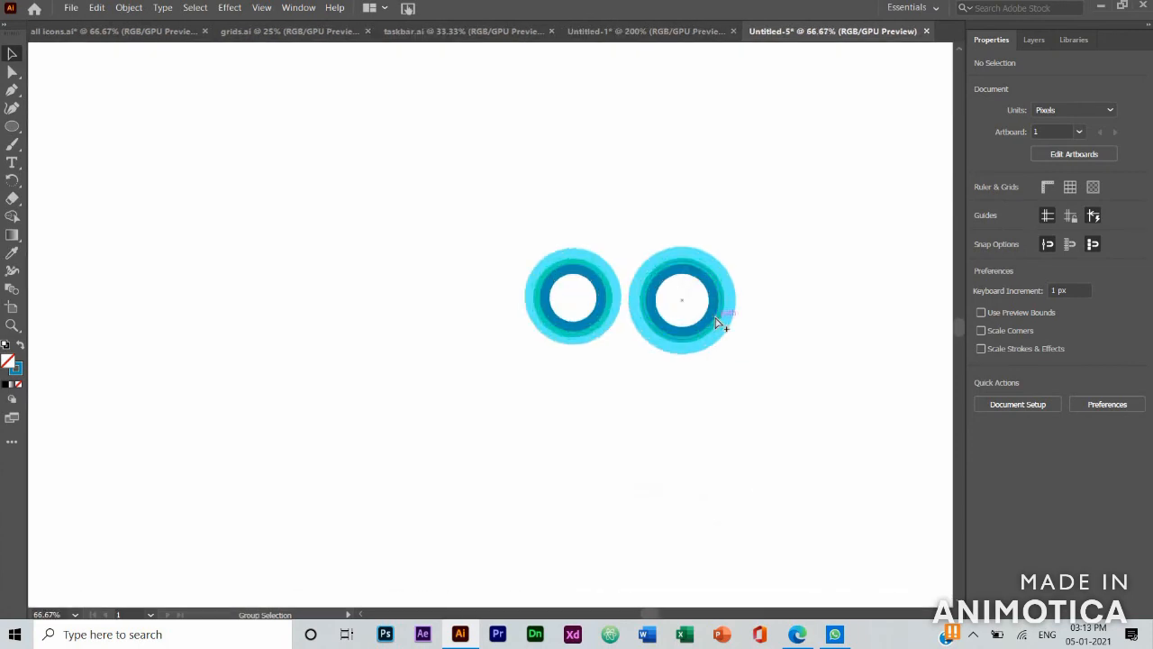
scroll(718, 322, "up", 3)
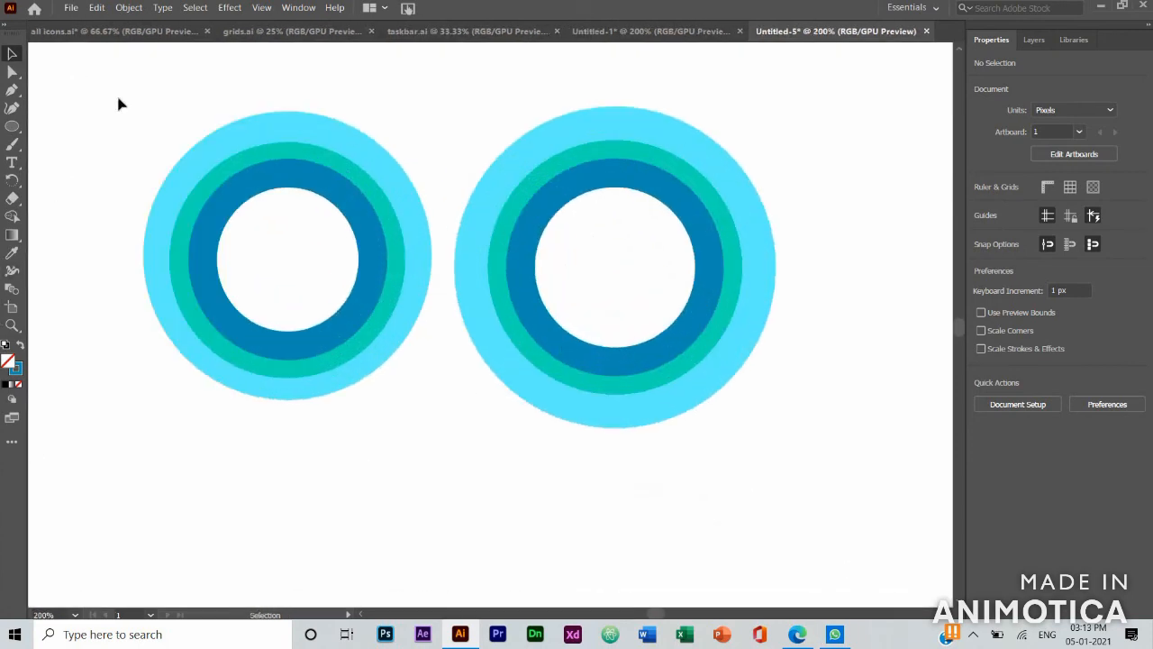
Select all three rings of the reference button and nudge them about 50 px to the right, away from the drawn button
left_click(377, 534)
left_click_drag(456, 106, 842, 417)
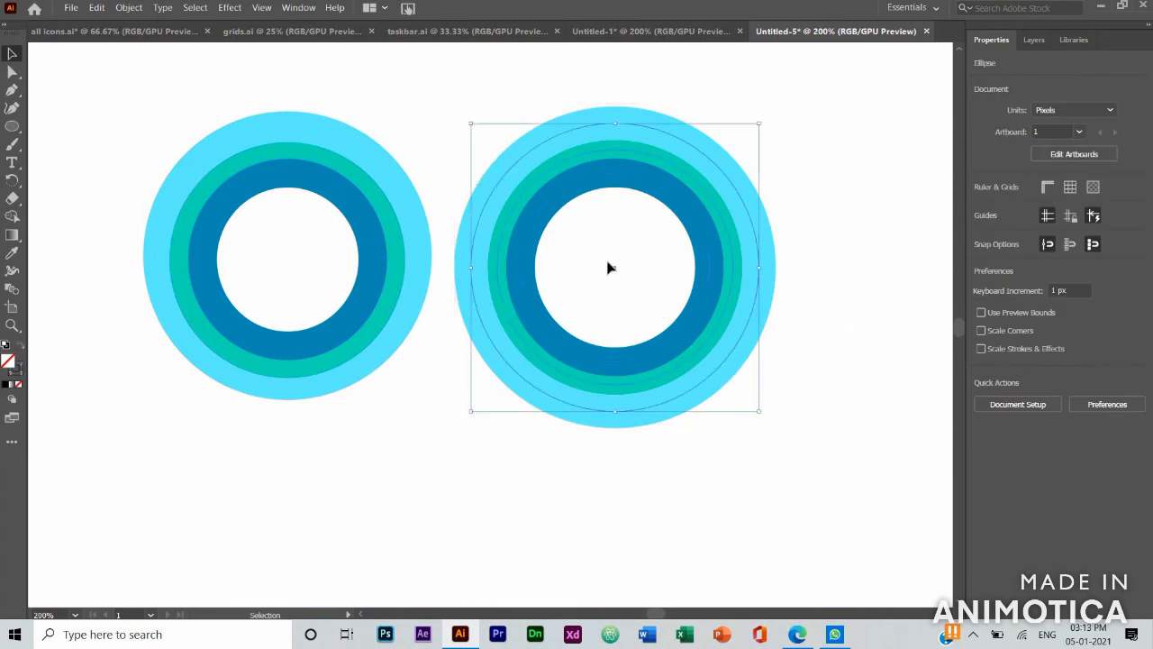
key("Right")
key("Right")
key("Right")
key("Right")
key("Right")
key("Right")
key("Right")
key("Right")
key("Right")
key("Right")
key("Right")
key("Right")
key("Right")
key("Right")
key("Right")
key("Right")
key("Right")
key("Right")
key("Right")
key("Right")
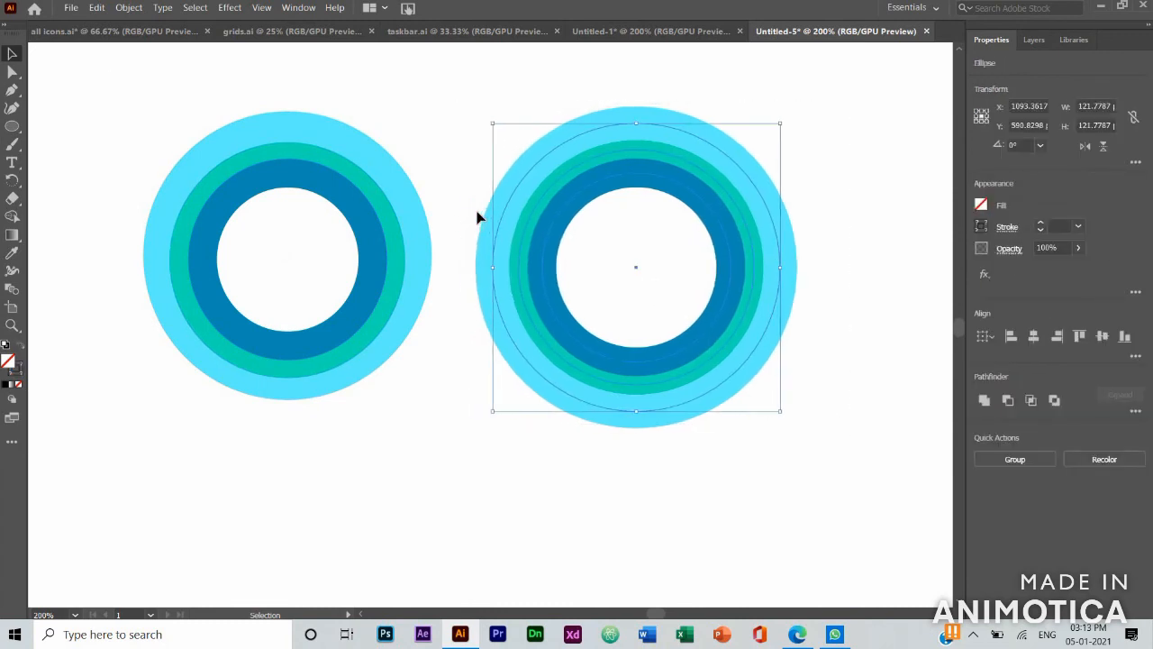
key("Right")
key("Right")
key("Right")
key("Right")
key("Right")
key("Right")
key("Right")
key("Right")
key("Right")
key("Right")
key("Right")
key("Right")
key("Right")
key("Right")
key("Right")
key("Right")
key("Right")
key("Right")
key("Right")
key("Right")
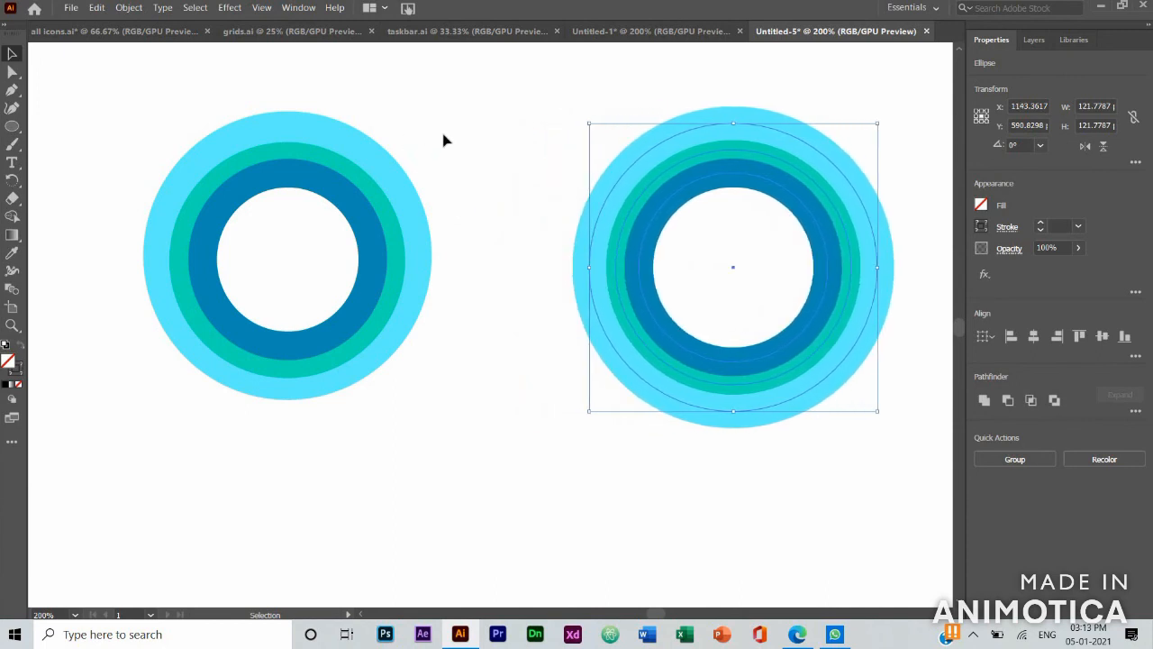
Select the three rings of the drawn button, group them, and deselect the group
left_click(472, 128)
left_click_drag(167, 407, 162, 406)
right_click(353, 188)
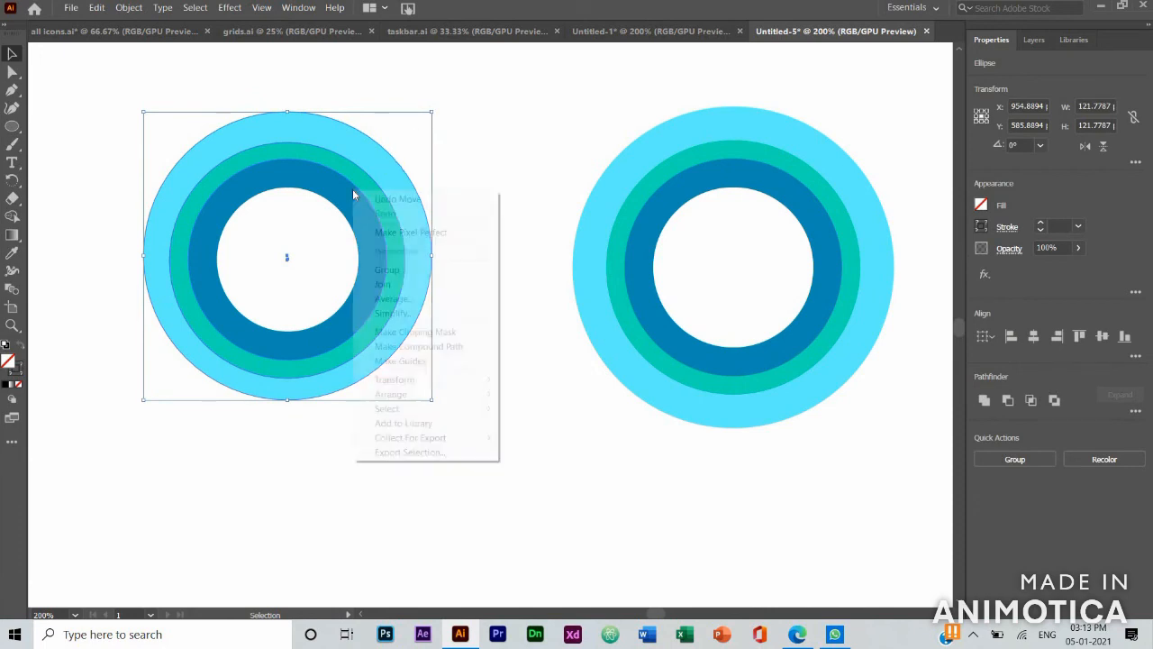
left_click(388, 270)
left_click(278, 276)
Try moving the dark blue inner ring inside the isolated group, undo the move and leave isolation
double_click(312, 337)
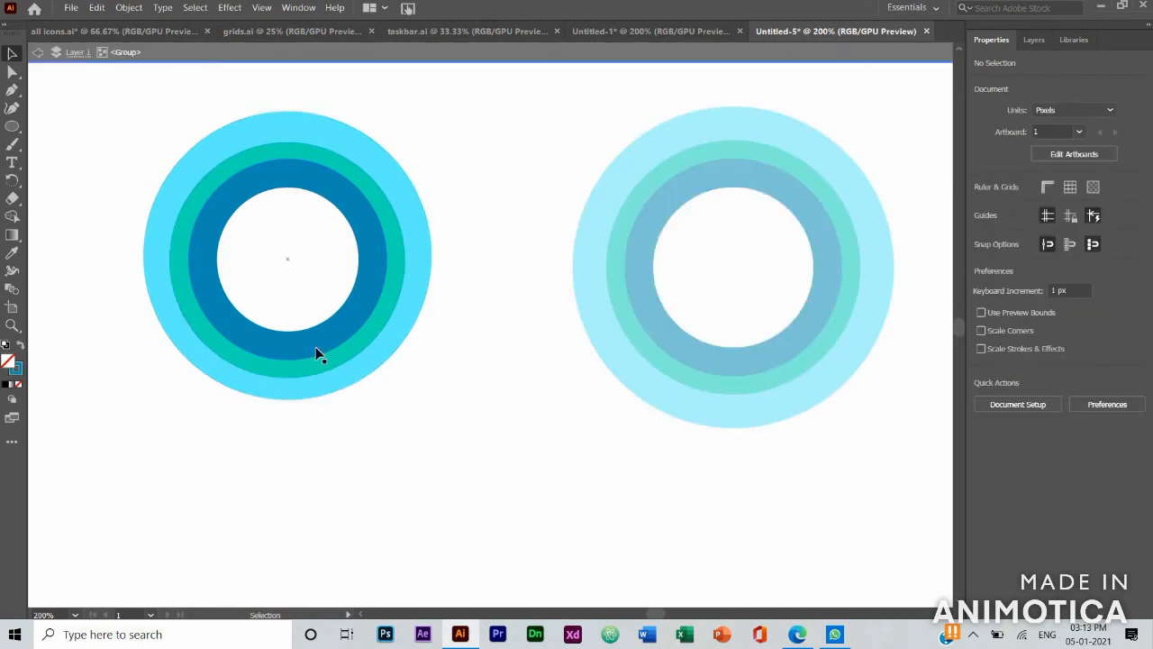
left_click(315, 342)
left_click_drag(314, 341, 401, 337)
left_click(399, 404)
key("ctrl+z")
double_click(399, 406)
Examine the ring edges of the grouped button up close at 800% and 1600% zoom
left_click_drag(476, 474, 629, 102)
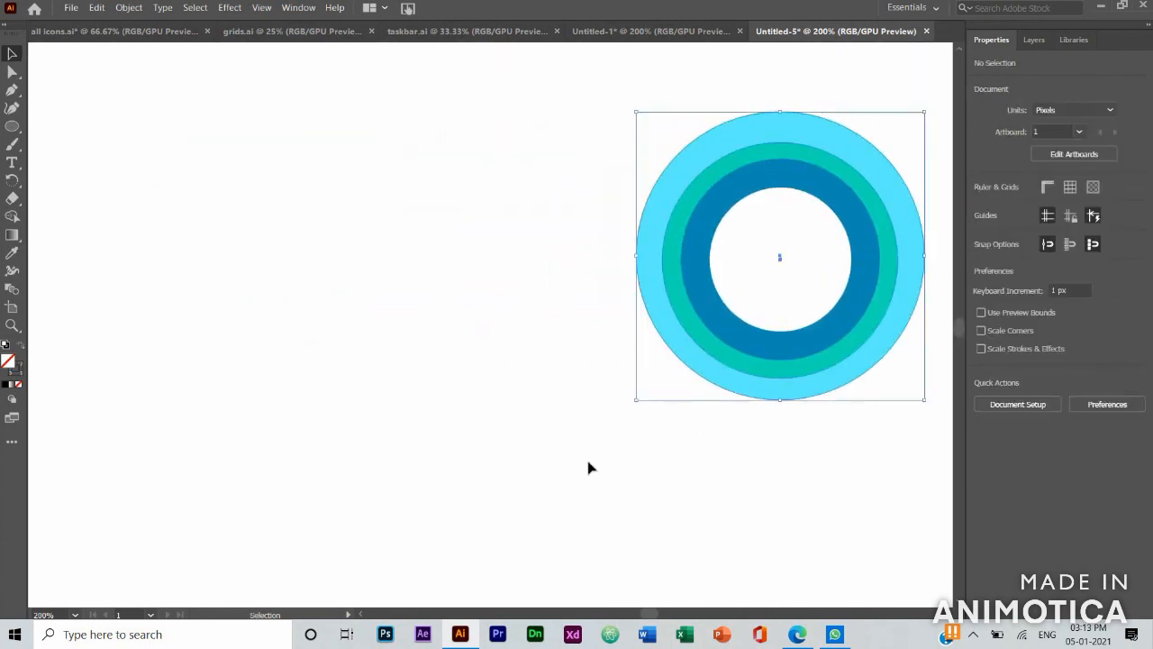
left_click(918, 553)
mouse_move(622, 7)
left_mouse_down()
mouse_move(730, 180)
mouse_move(952, 166)
mouse_move(639, 1)
left_mouse_up()
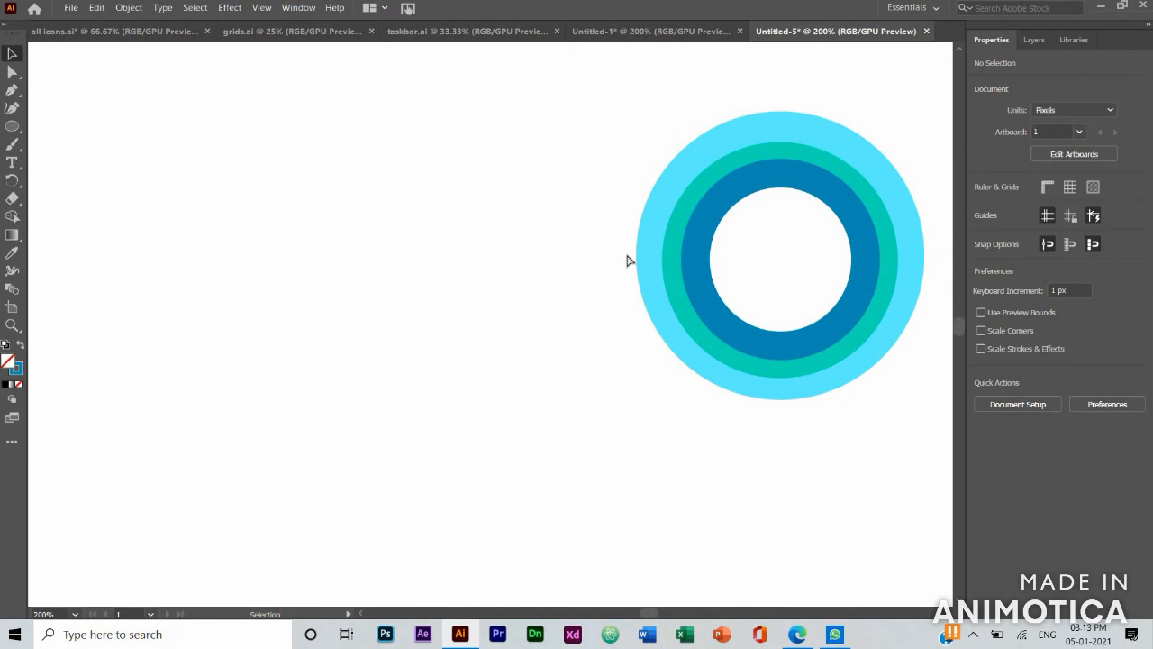
scroll(628, 260, "right", 5)
scroll(618, 257, "up", 1)
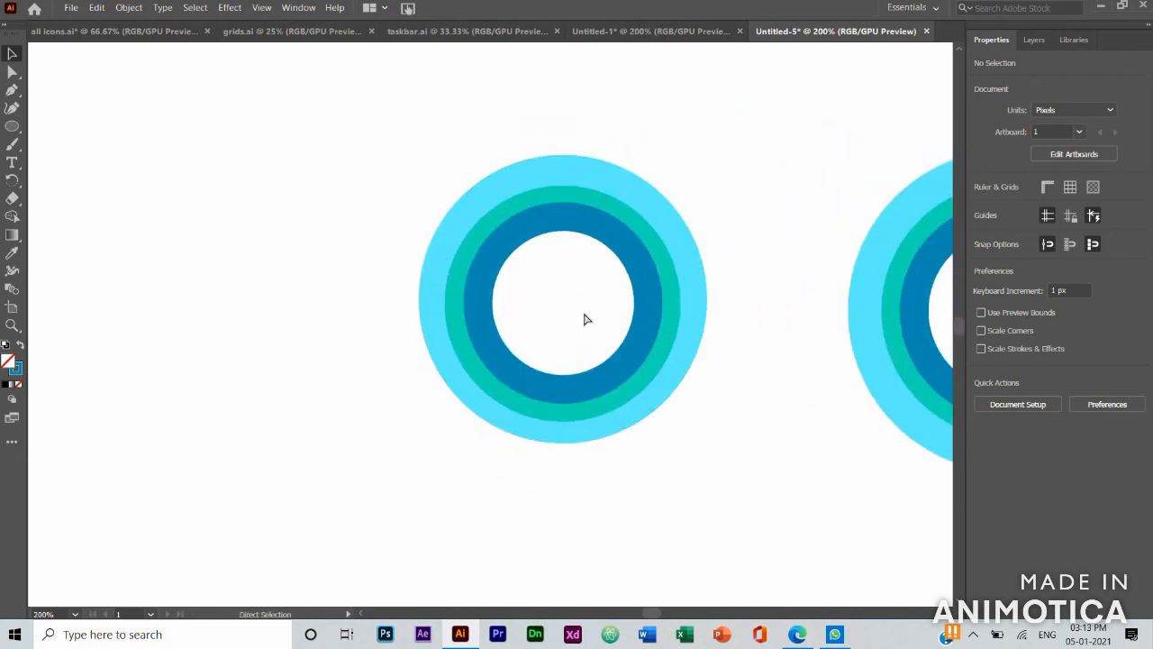
scroll(584, 313, "left", 3)
scroll(587, 316, "up", 4)
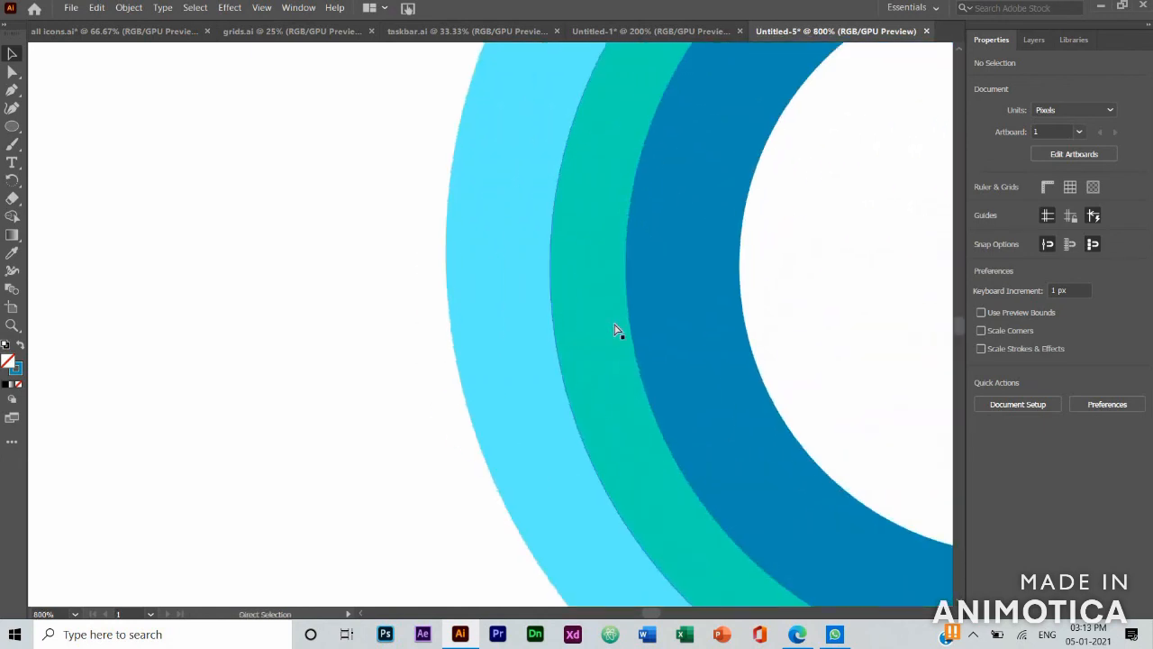
left_click_drag(380, 227, 811, 385)
scroll(744, 407, "up", 2)
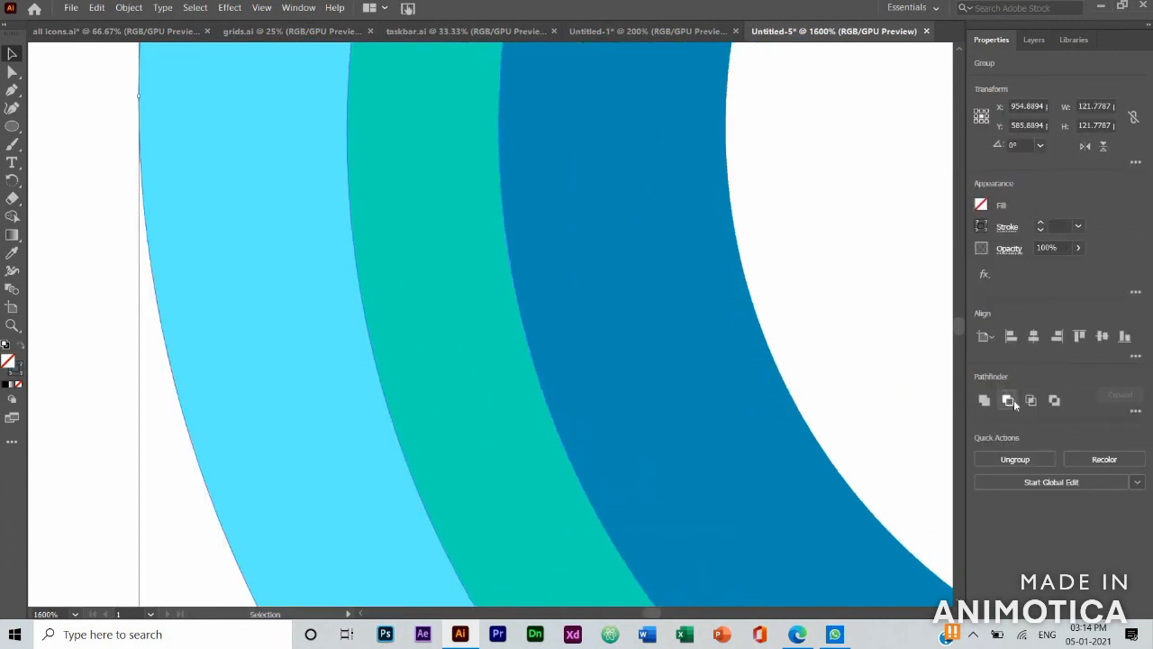
scroll(486, 400, "right", 1)
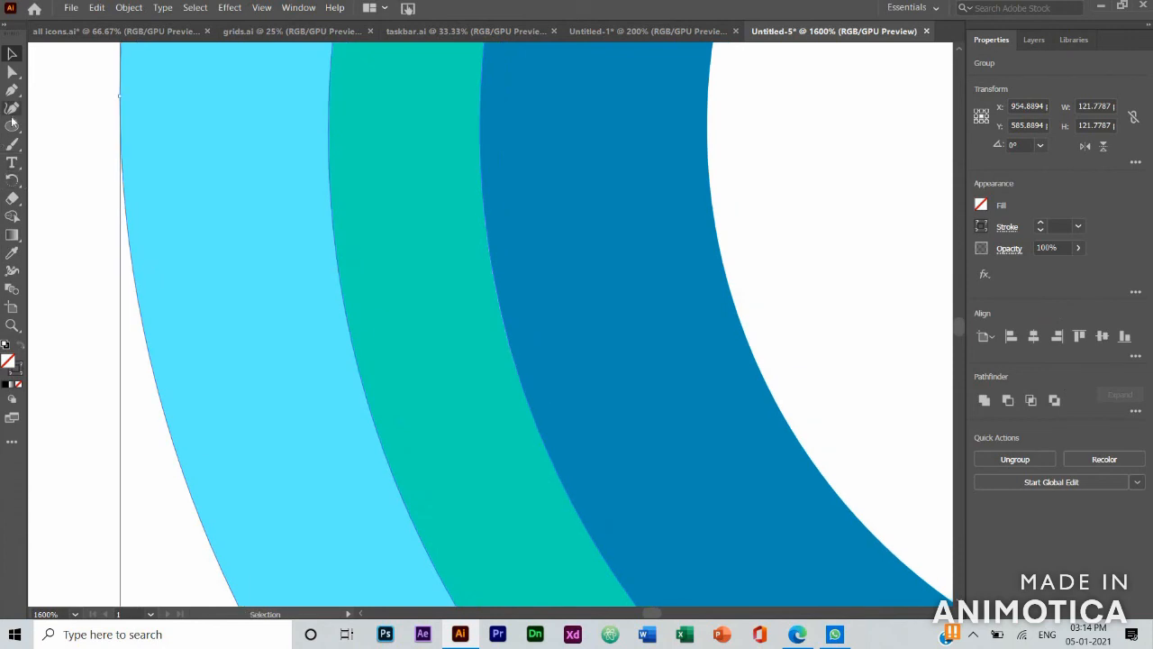
left_click(6, 442)
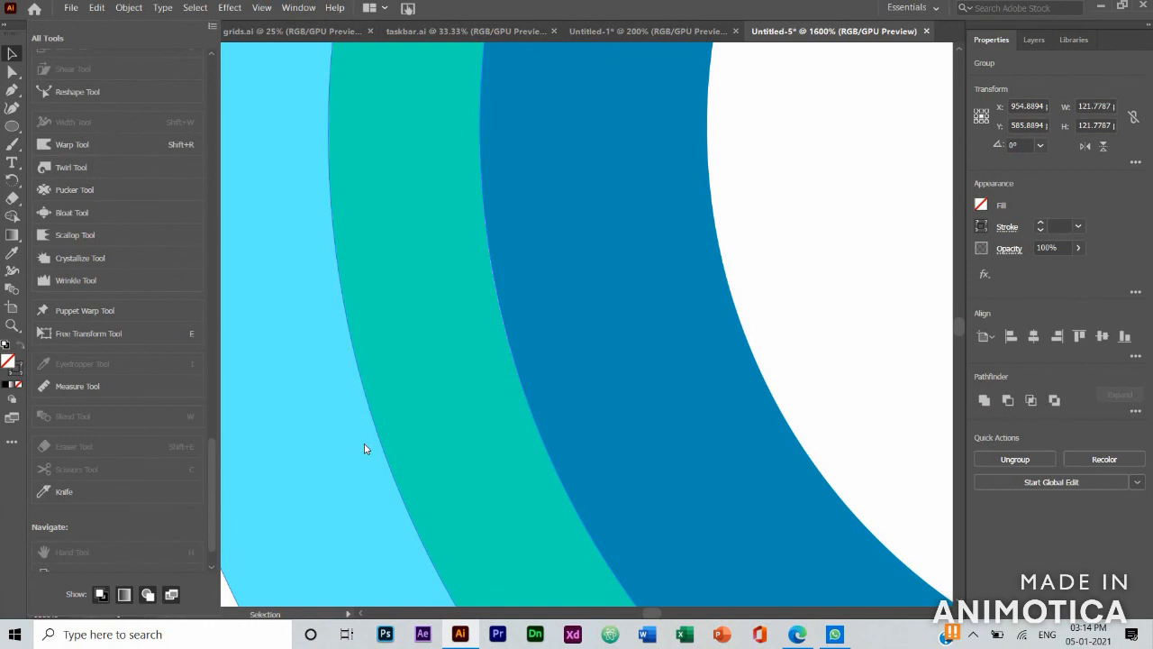
left_click(93, 368)
key("ctrl+1")
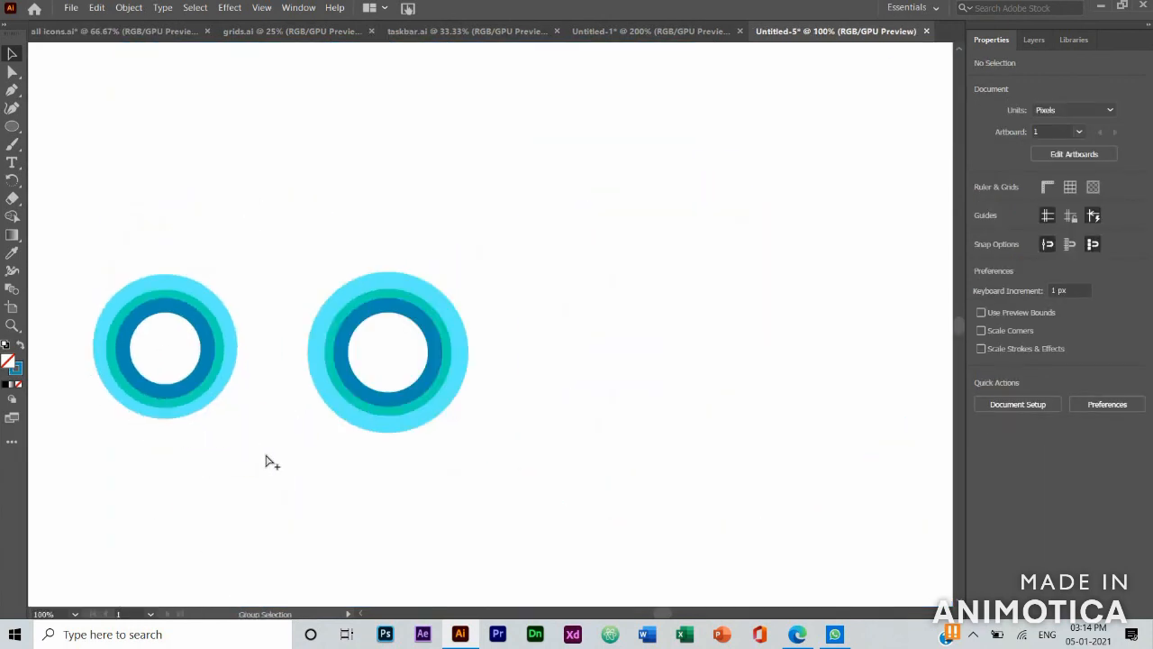
key("ctrl+plus")
scroll(99, 383, "left", 5)
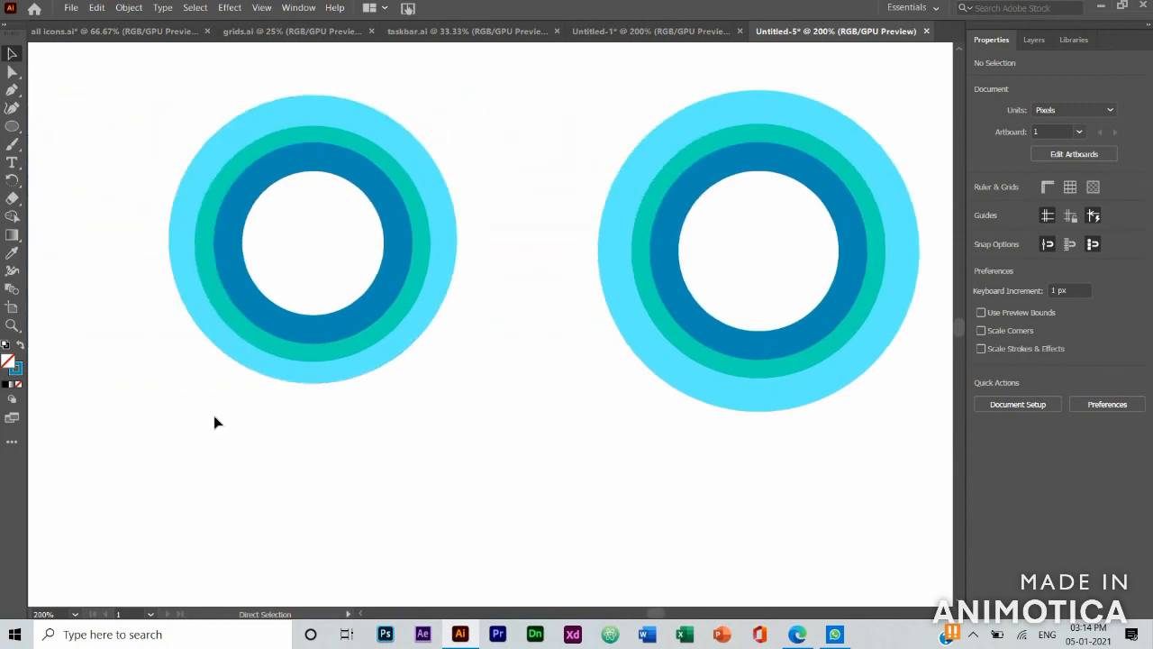